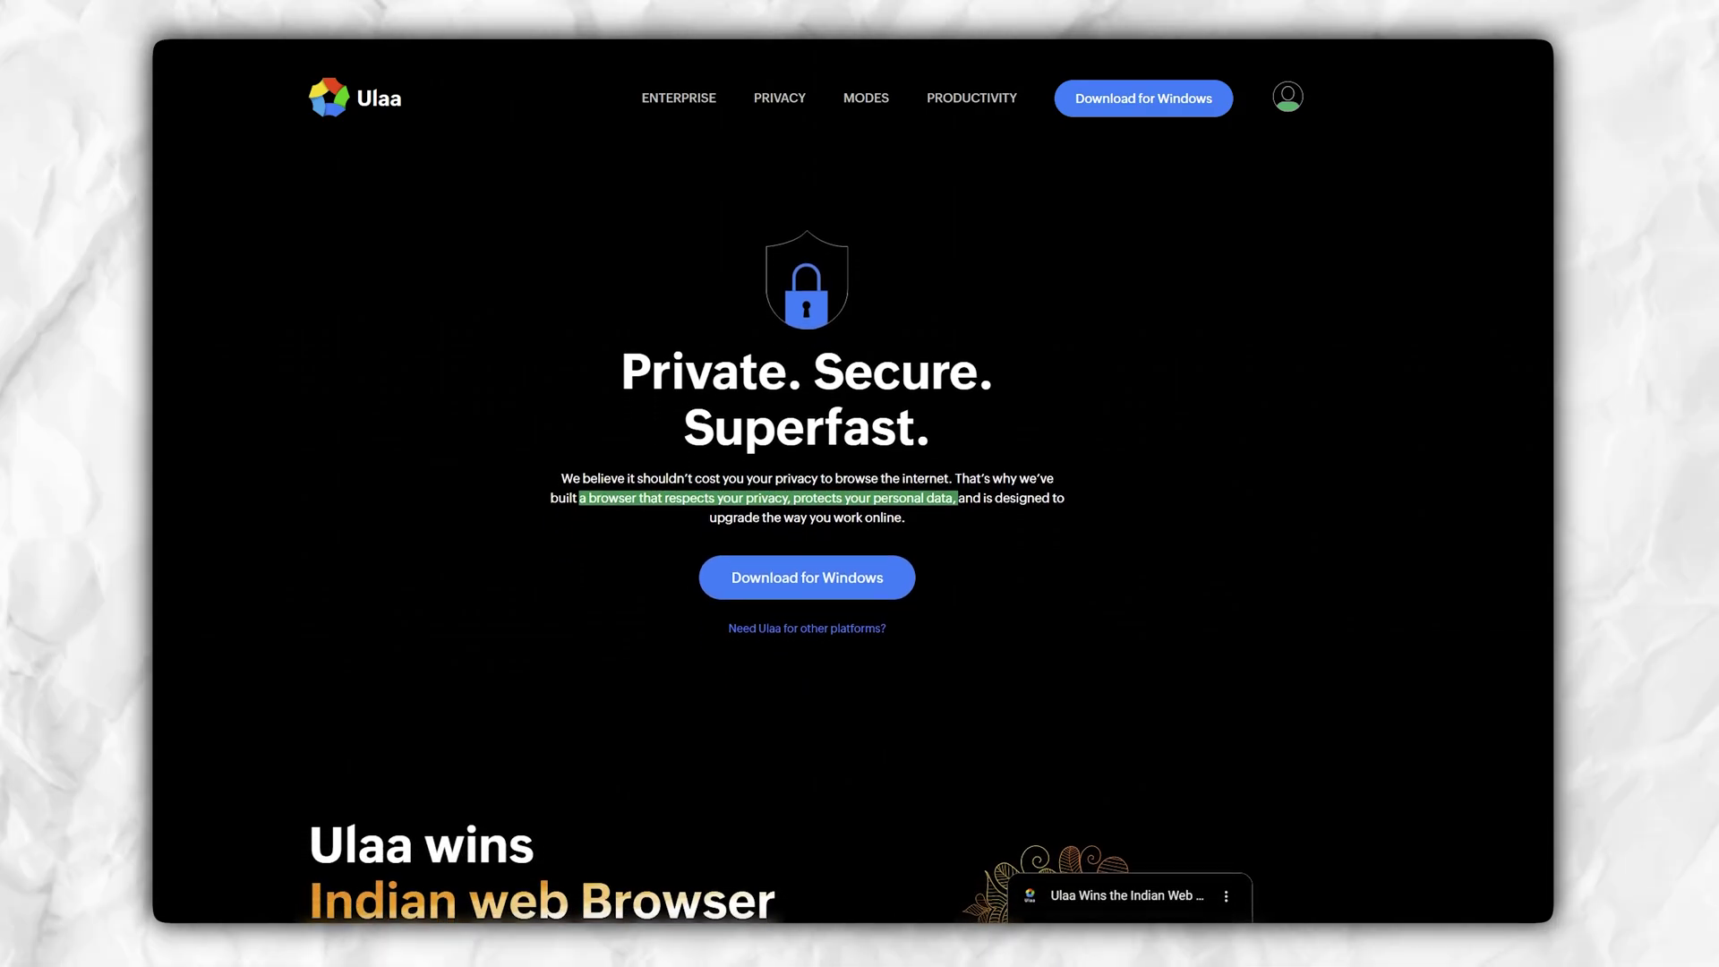
# Scroll through the Ulaa homepage's Ulaa wins, Utmost protection and Advertisers' snooping sections.
pyautogui.scroll(-1, 806, 582)
pyautogui.scroll(-1, 806, 582)
pyautogui.scroll(-1, 806, 582)
pyautogui.scroll(-1, 806, 582)
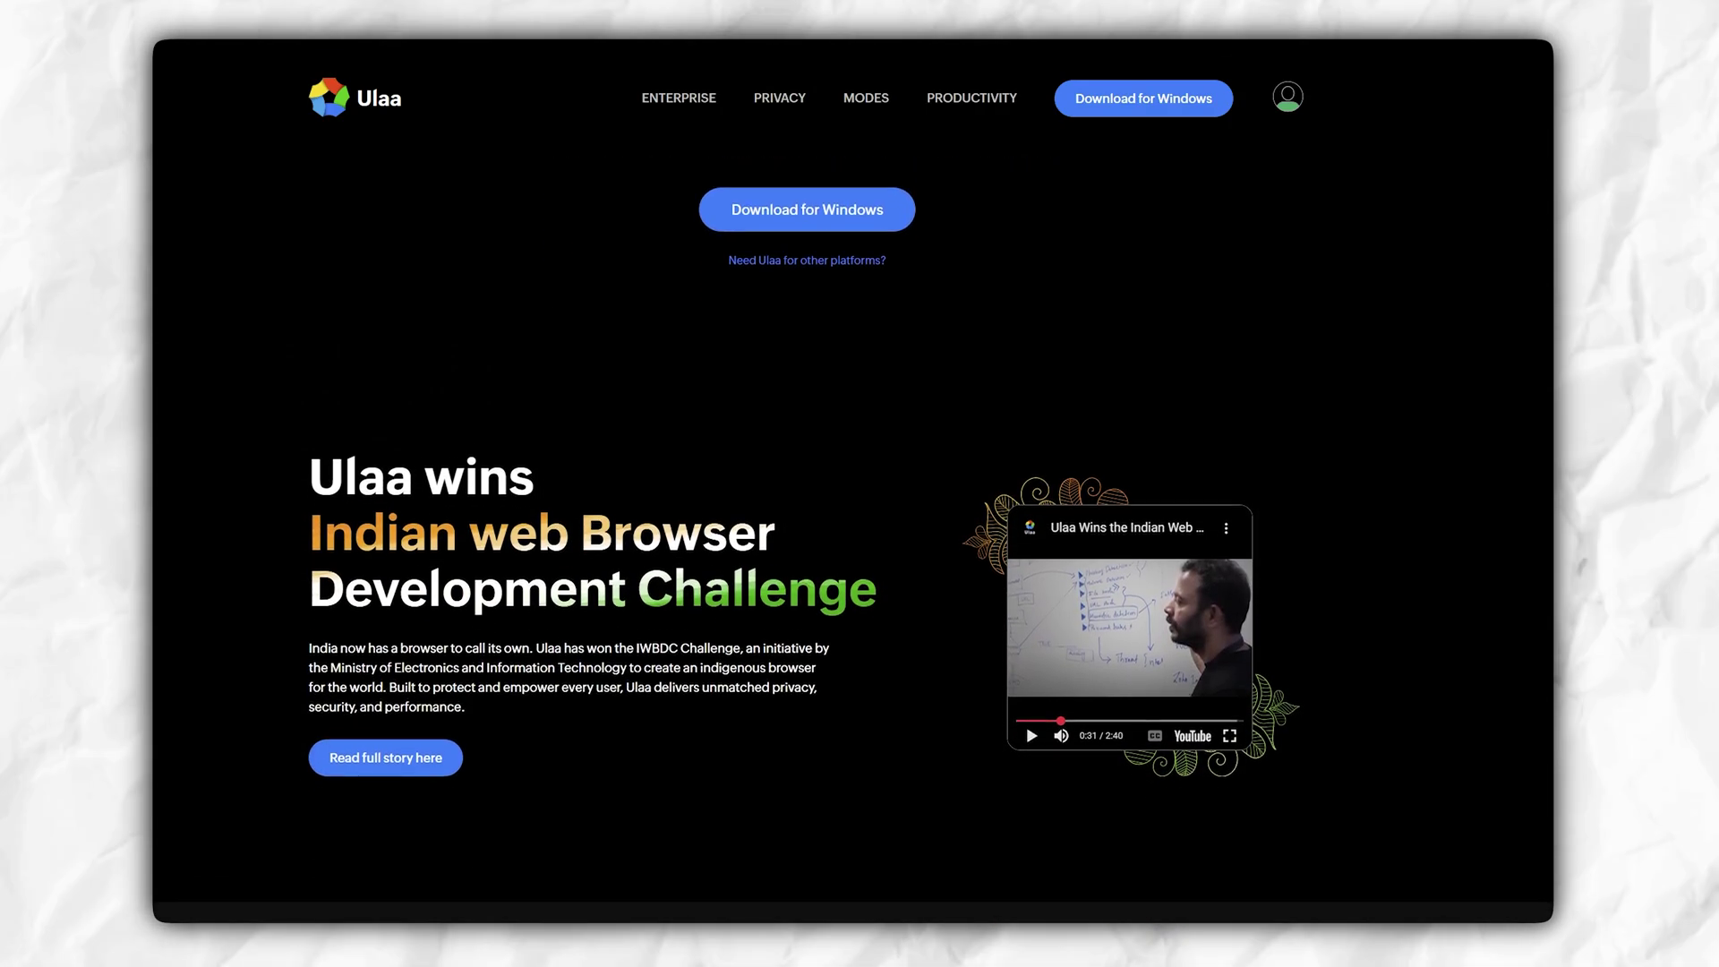
pyautogui.scroll(-1, 806, 582)
pyautogui.scroll(-1, 806, 582)
pyautogui.scroll(-1, 806, 582)
pyautogui.scroll(-1, 806, 582)
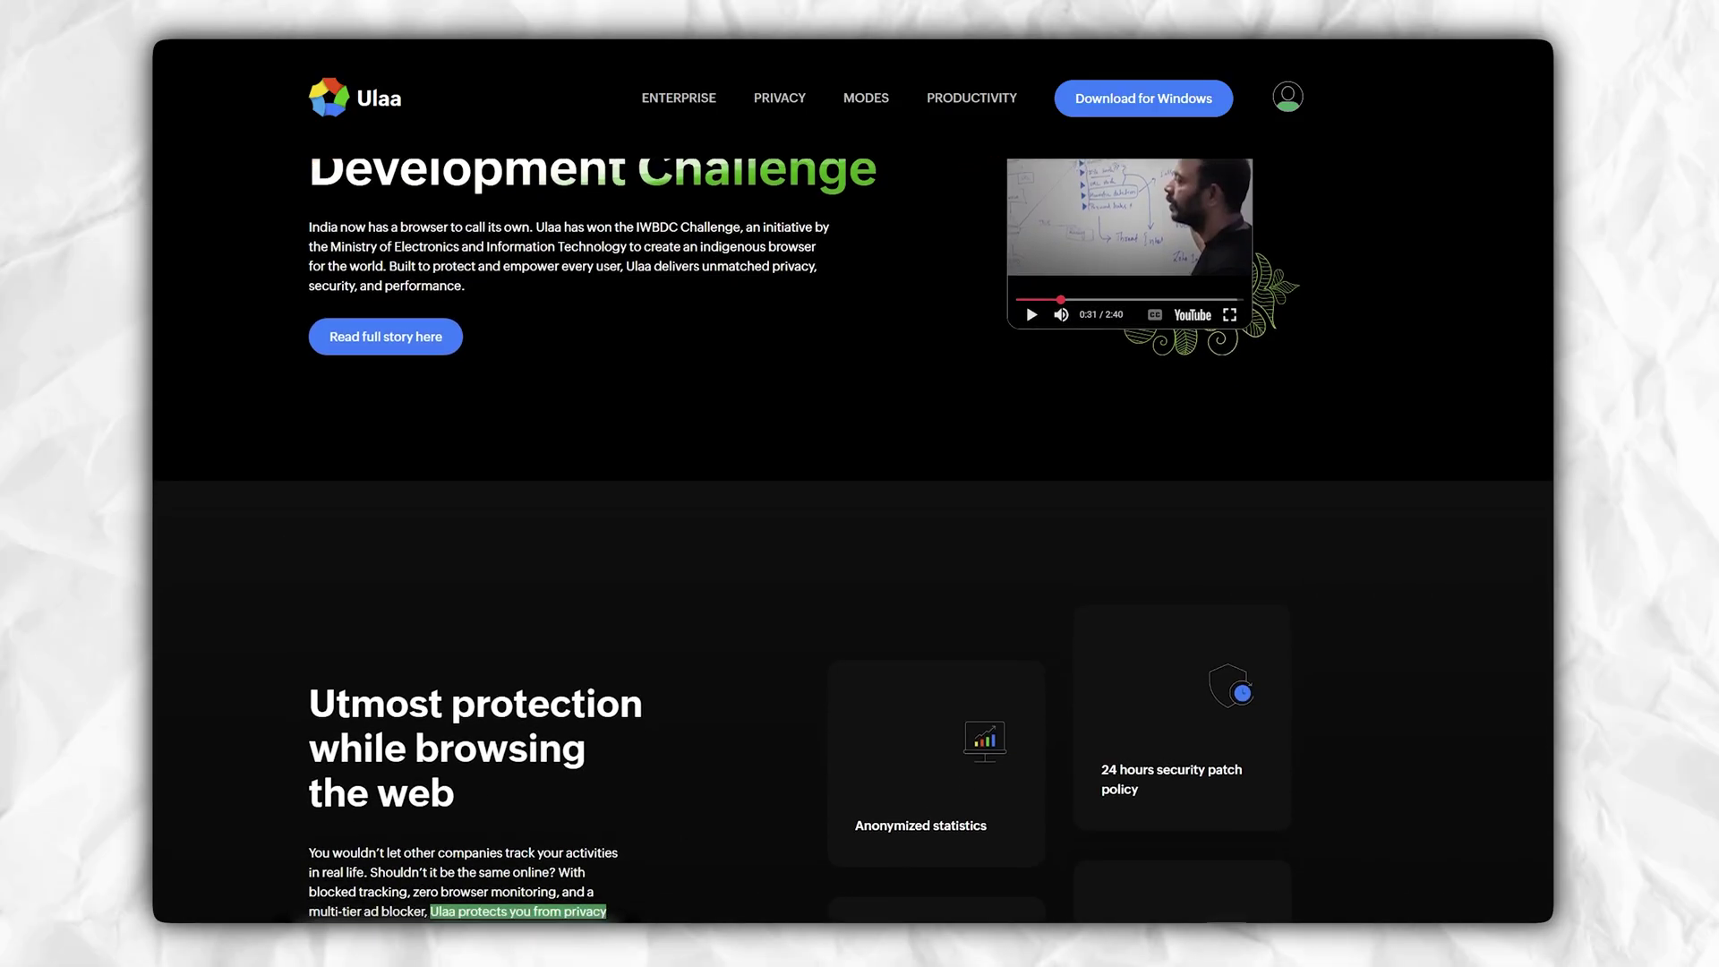
pyautogui.scroll(-1, 806, 582)
pyautogui.scroll(-1, 806, 582)
pyautogui.scroll(-1, 806, 582)
pyautogui.scroll(-1, 806, 583)
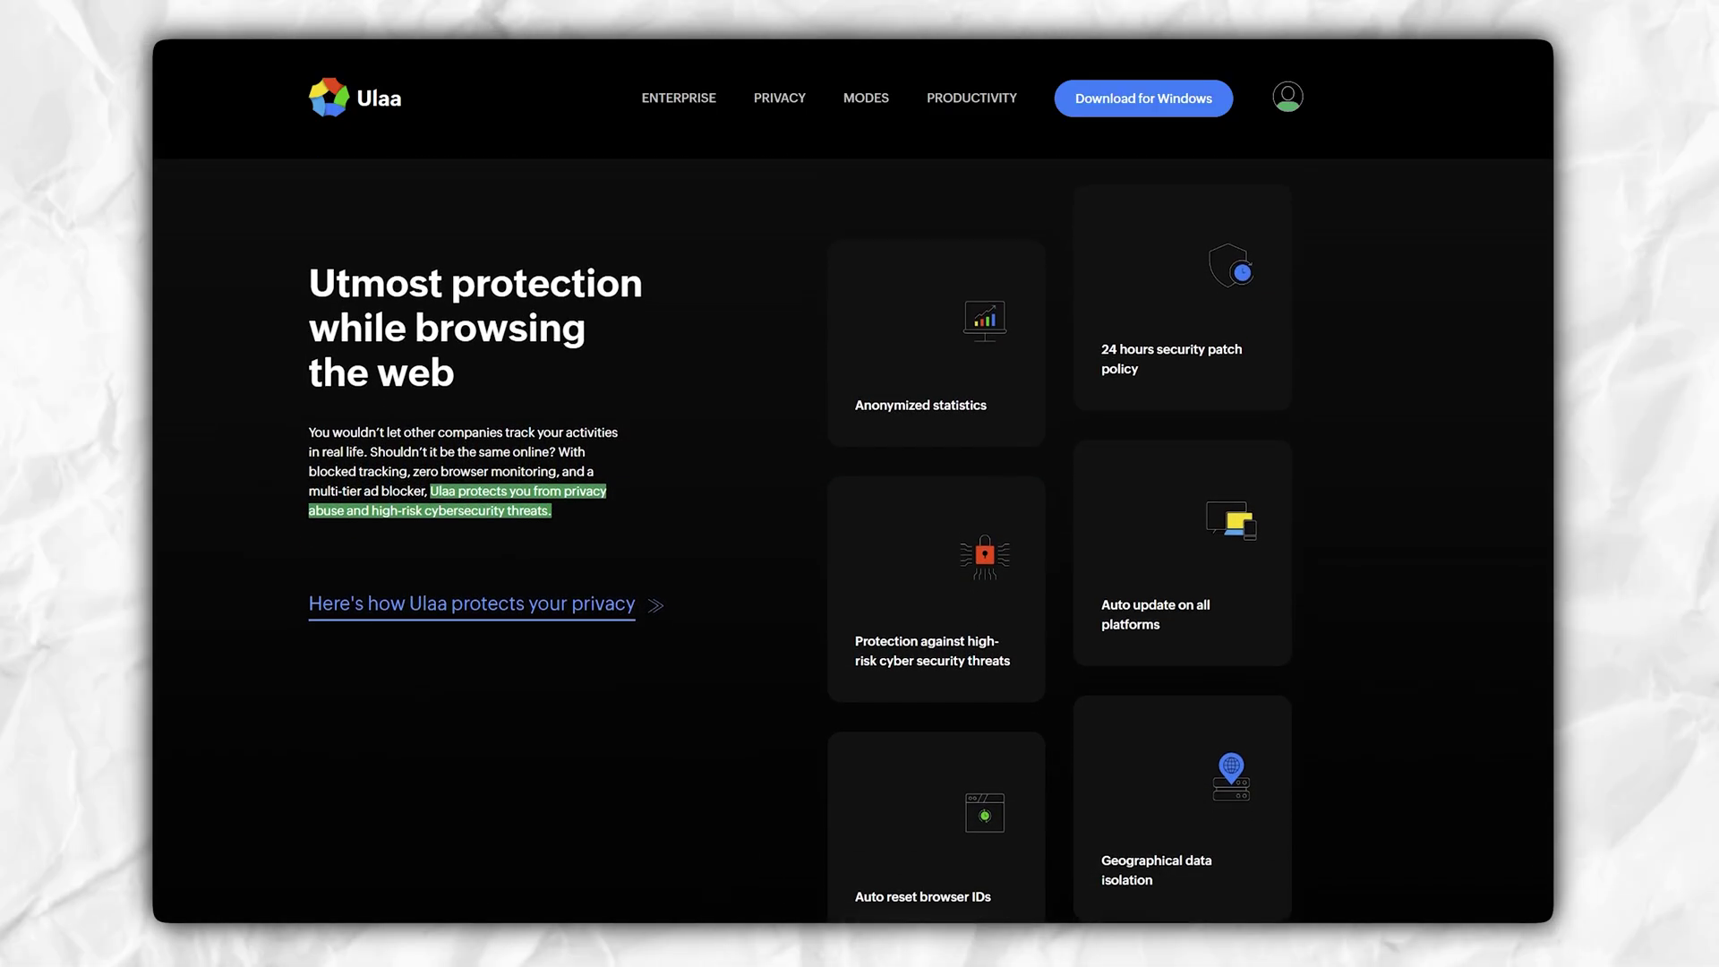
pyautogui.scroll(-1, 851, 537)
pyautogui.scroll(-1, 851, 538)
pyautogui.scroll(-1, 851, 538)
pyautogui.scroll(-1, 851, 537)
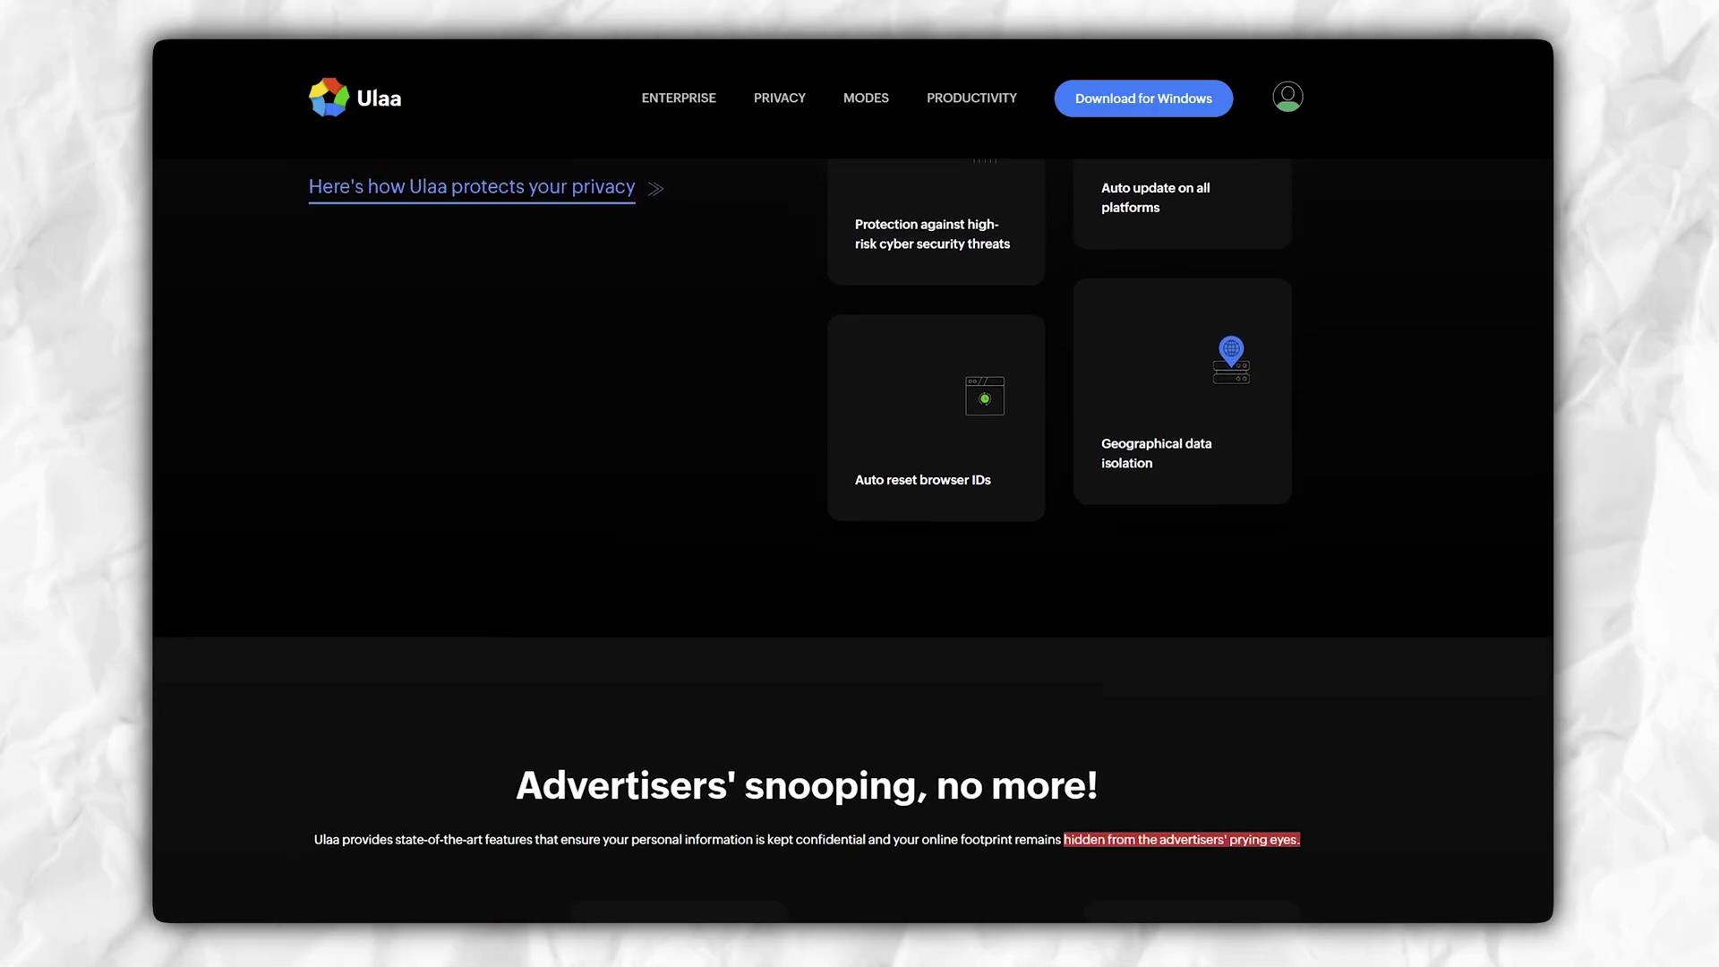
pyautogui.scroll(-1, 850, 537)
pyautogui.scroll(-1, 851, 537)
pyautogui.scroll(-1, 851, 537)
pyautogui.scroll(-1, 851, 538)
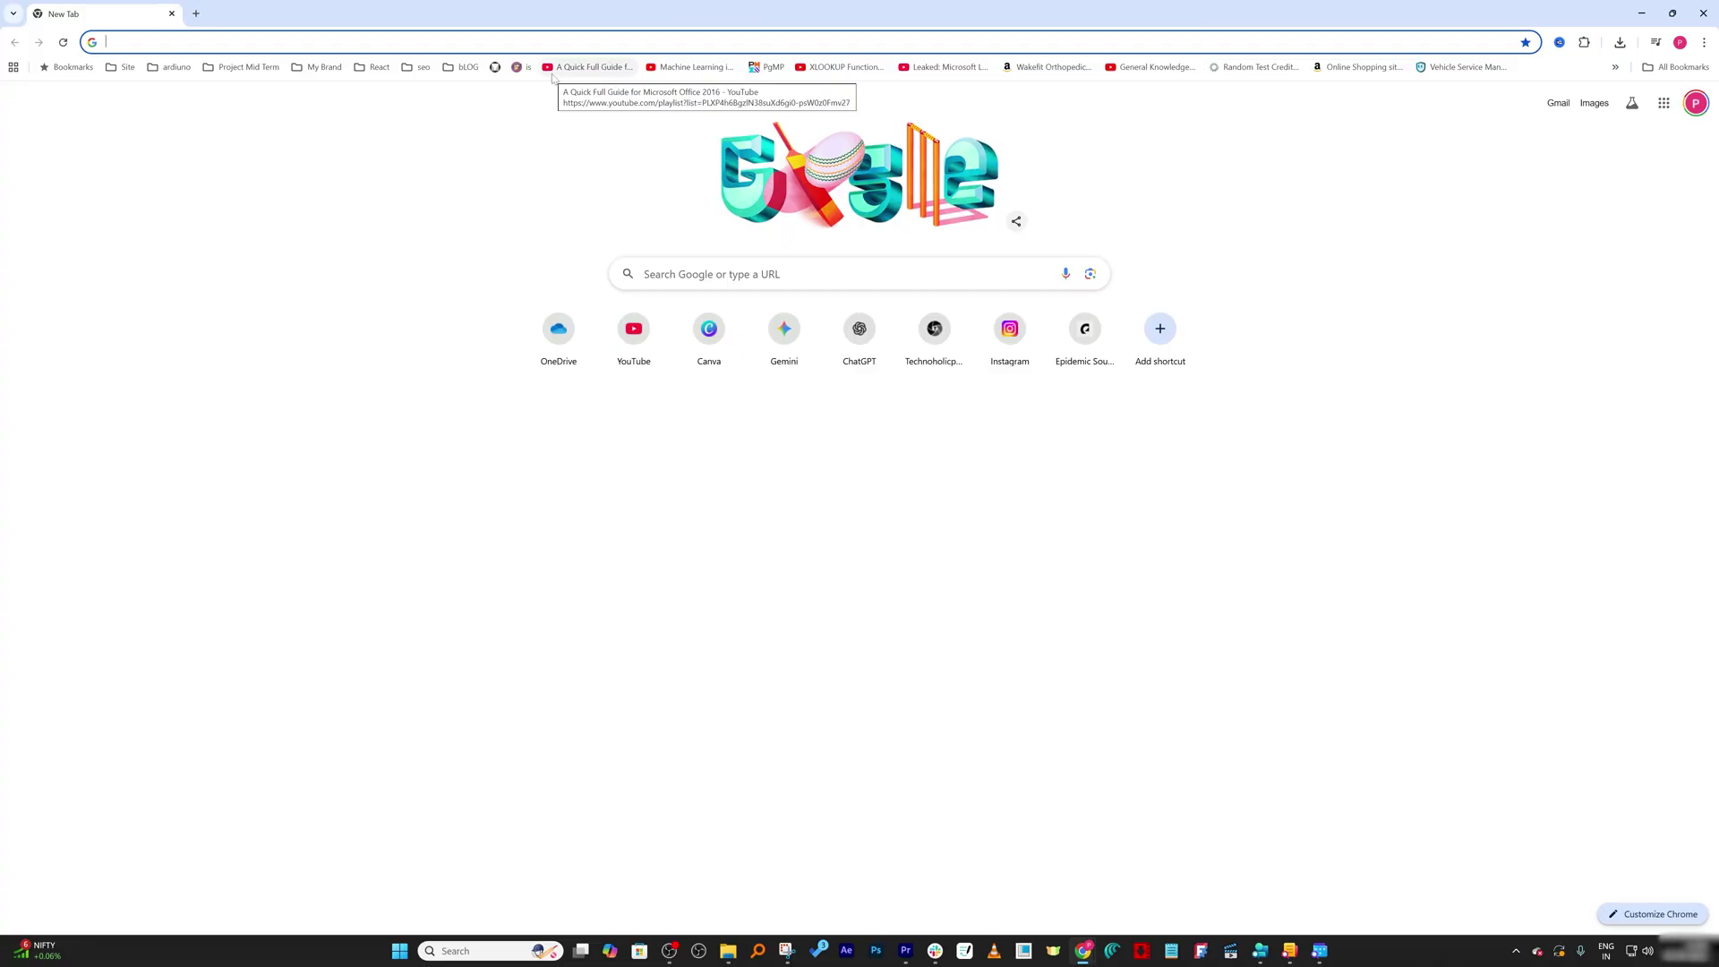
# Search 'ulaa browser download', then download the Windows installer from ulaa.com, accepting the license.
pyautogui.write('ulaa ')
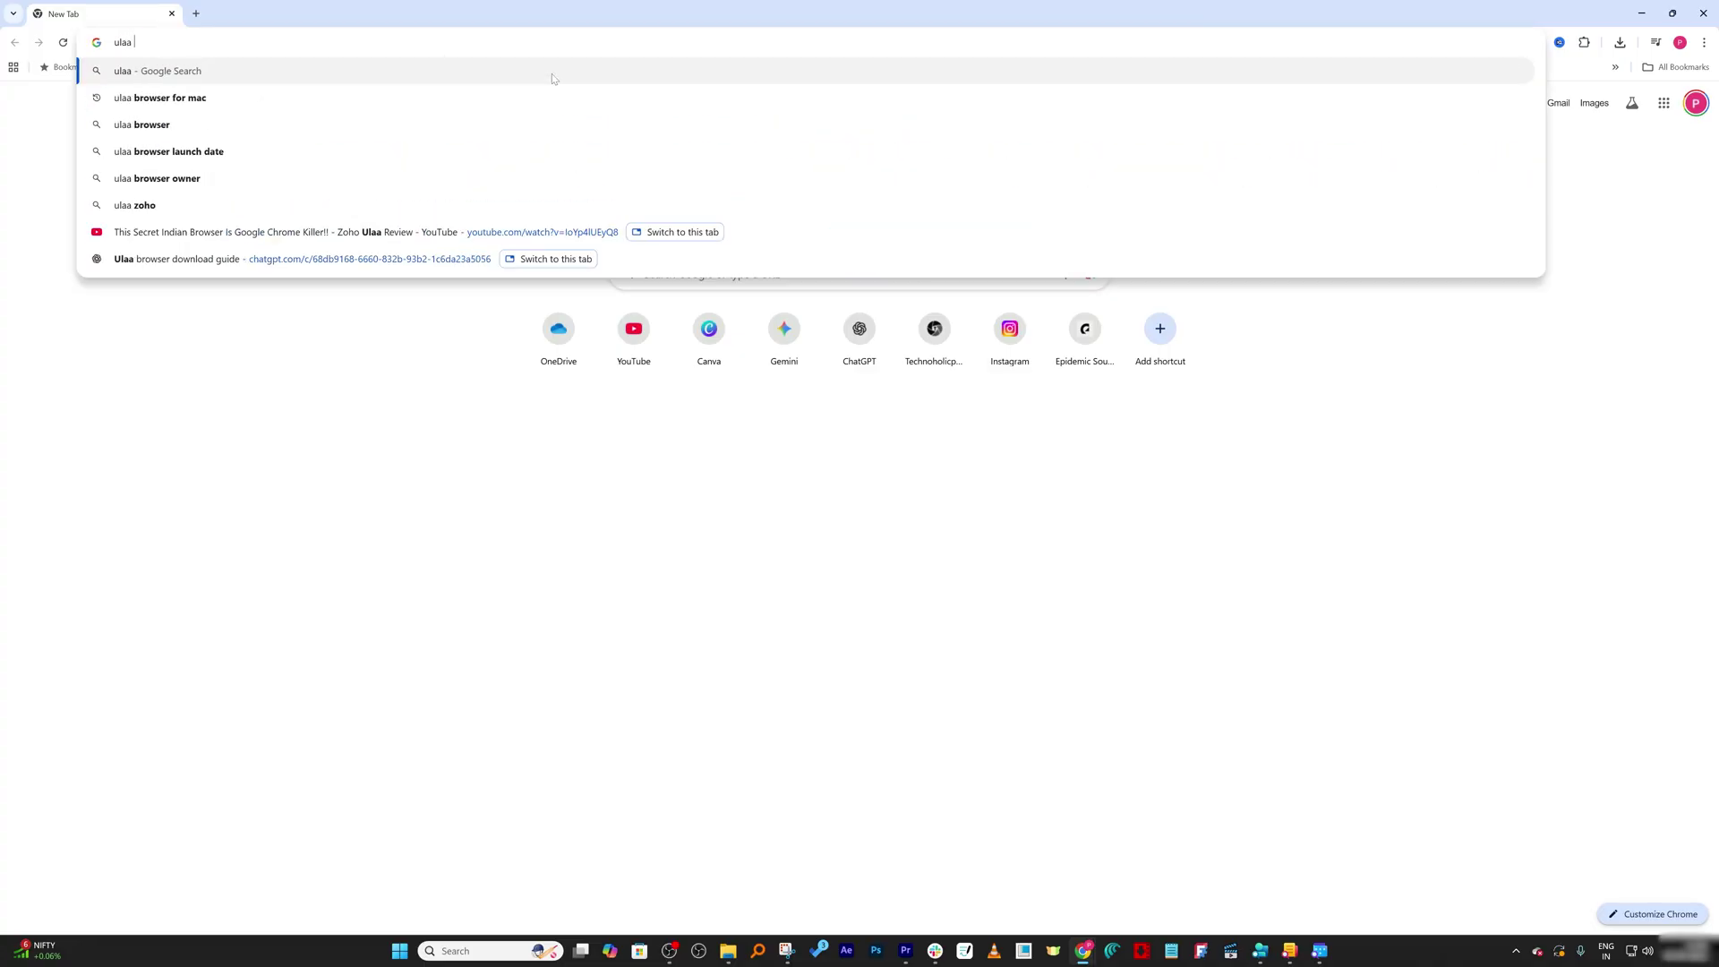
pyautogui.write('bro')
pyautogui.press('Down')
pyautogui.press('Down')
pyautogui.press('Down')
pyautogui.press('Return')
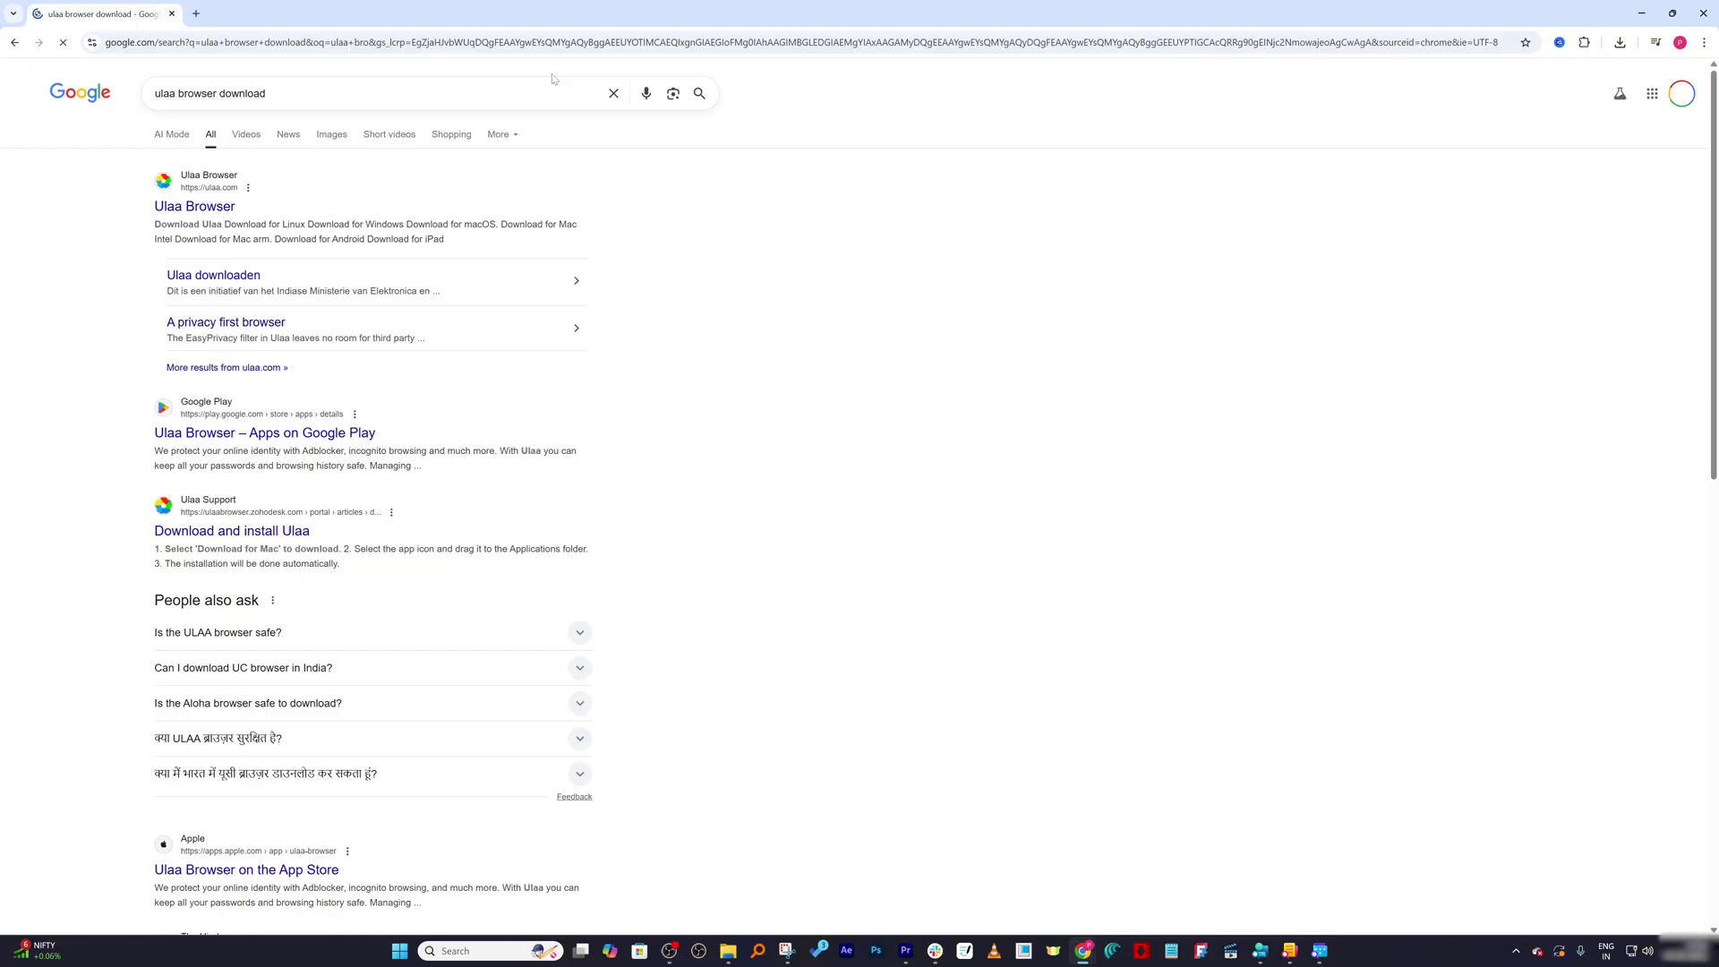
pyautogui.click(220, 208)
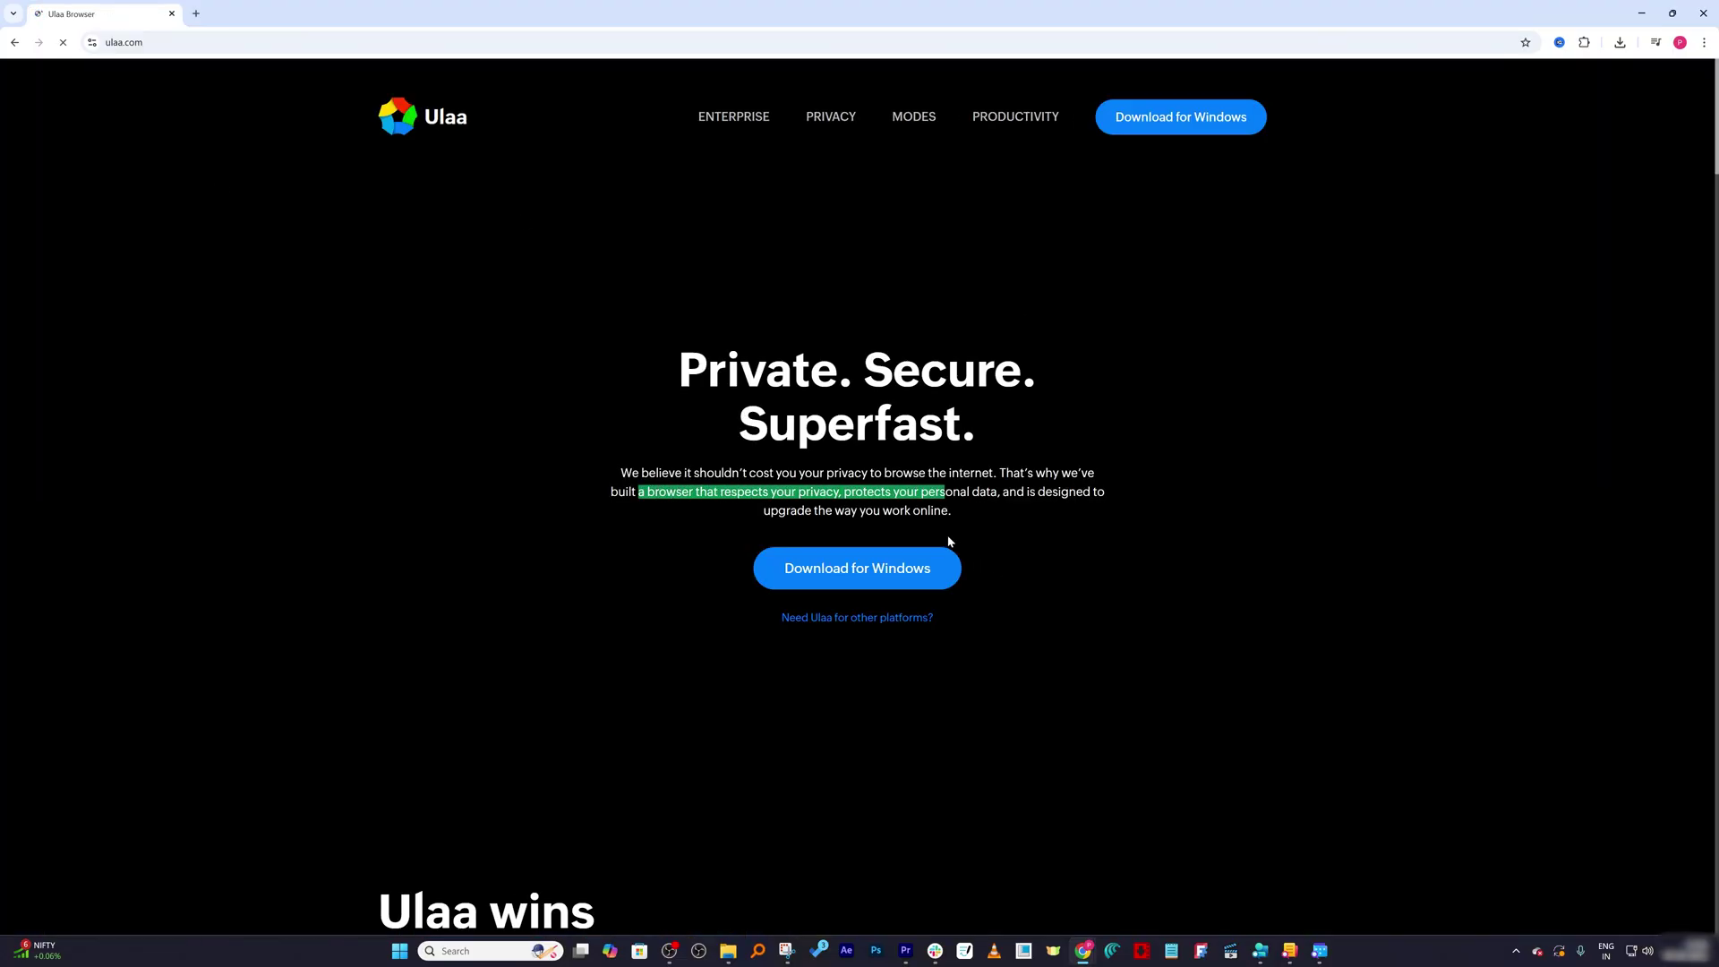
pyautogui.scroll(-2, 870, 519)
pyautogui.click(870, 519)
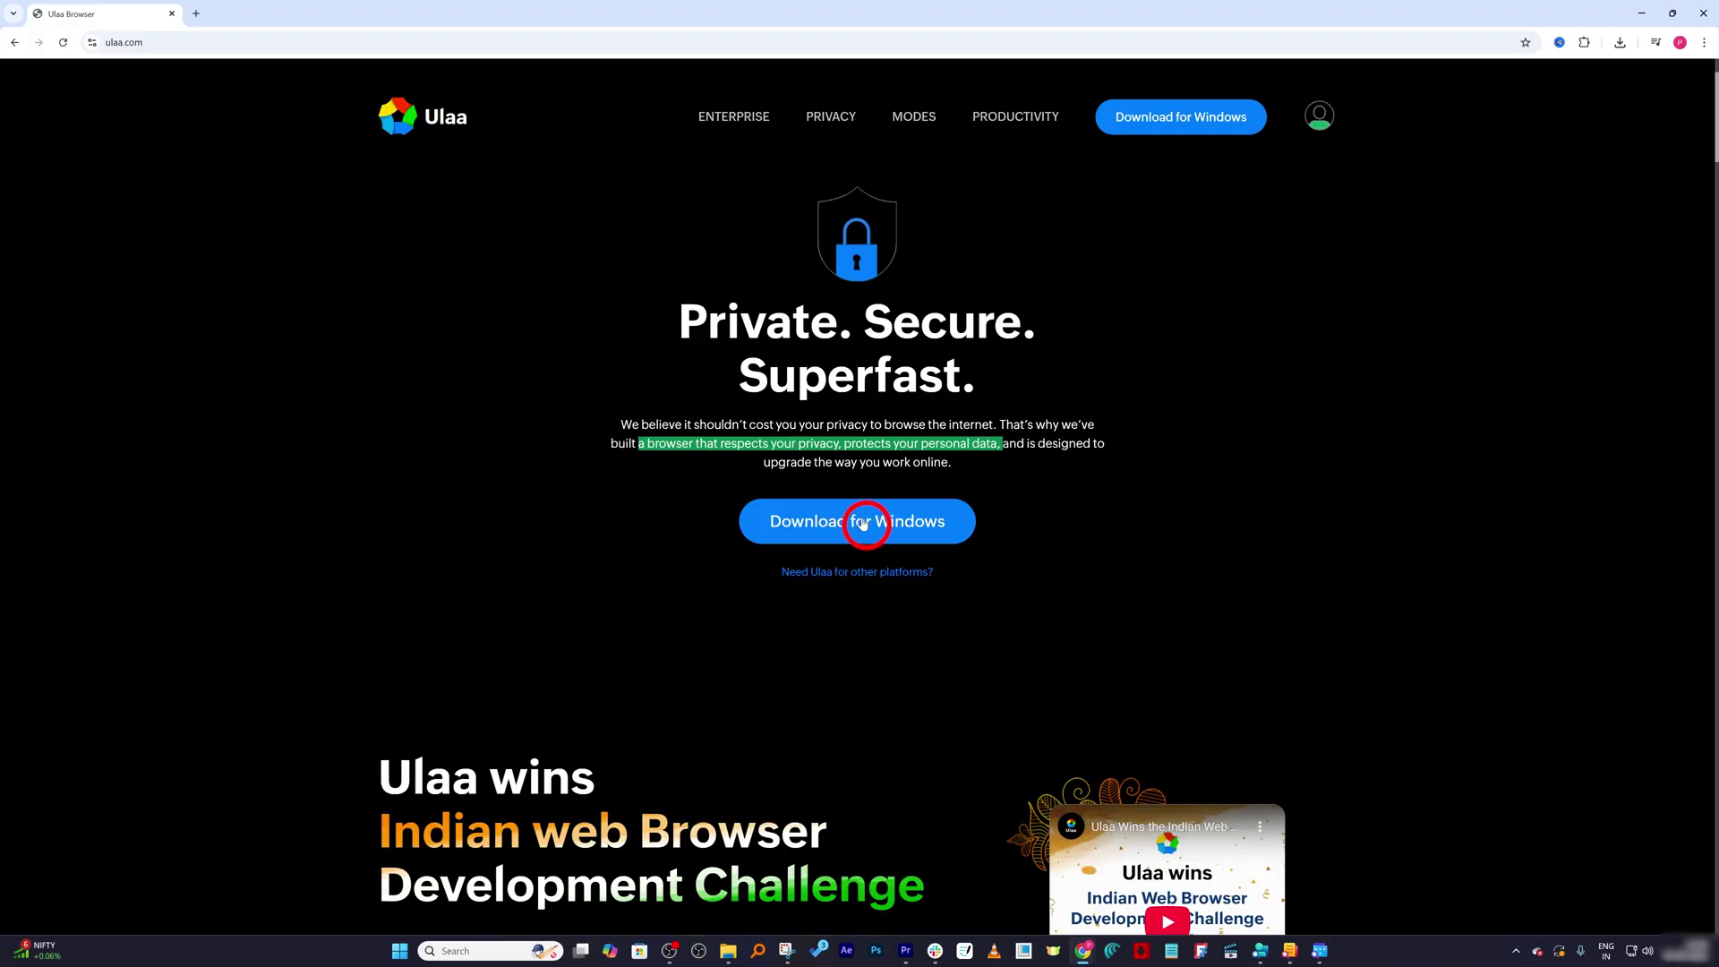
pyautogui.click(990, 656)
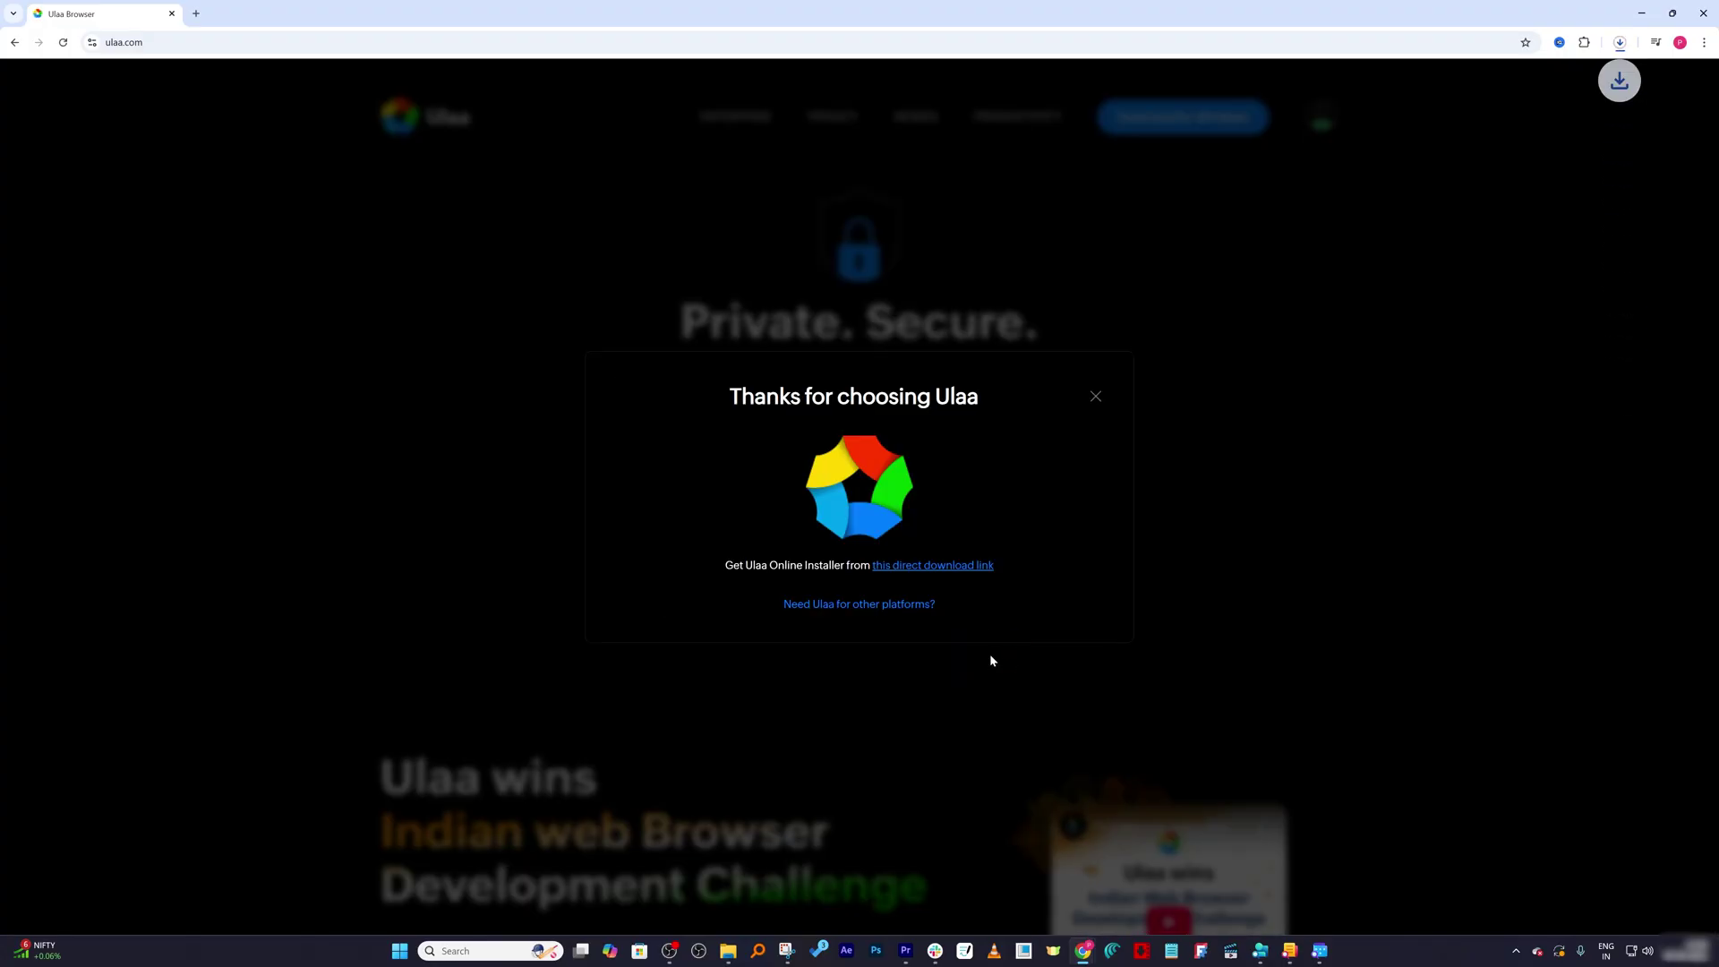
# Scroll ulaa.com and highlight the Utmost protection and Advertisers' snooping feature text.
pyautogui.scroll(-3, 1353, 257)
pyautogui.scroll(-1, 1353, 257)
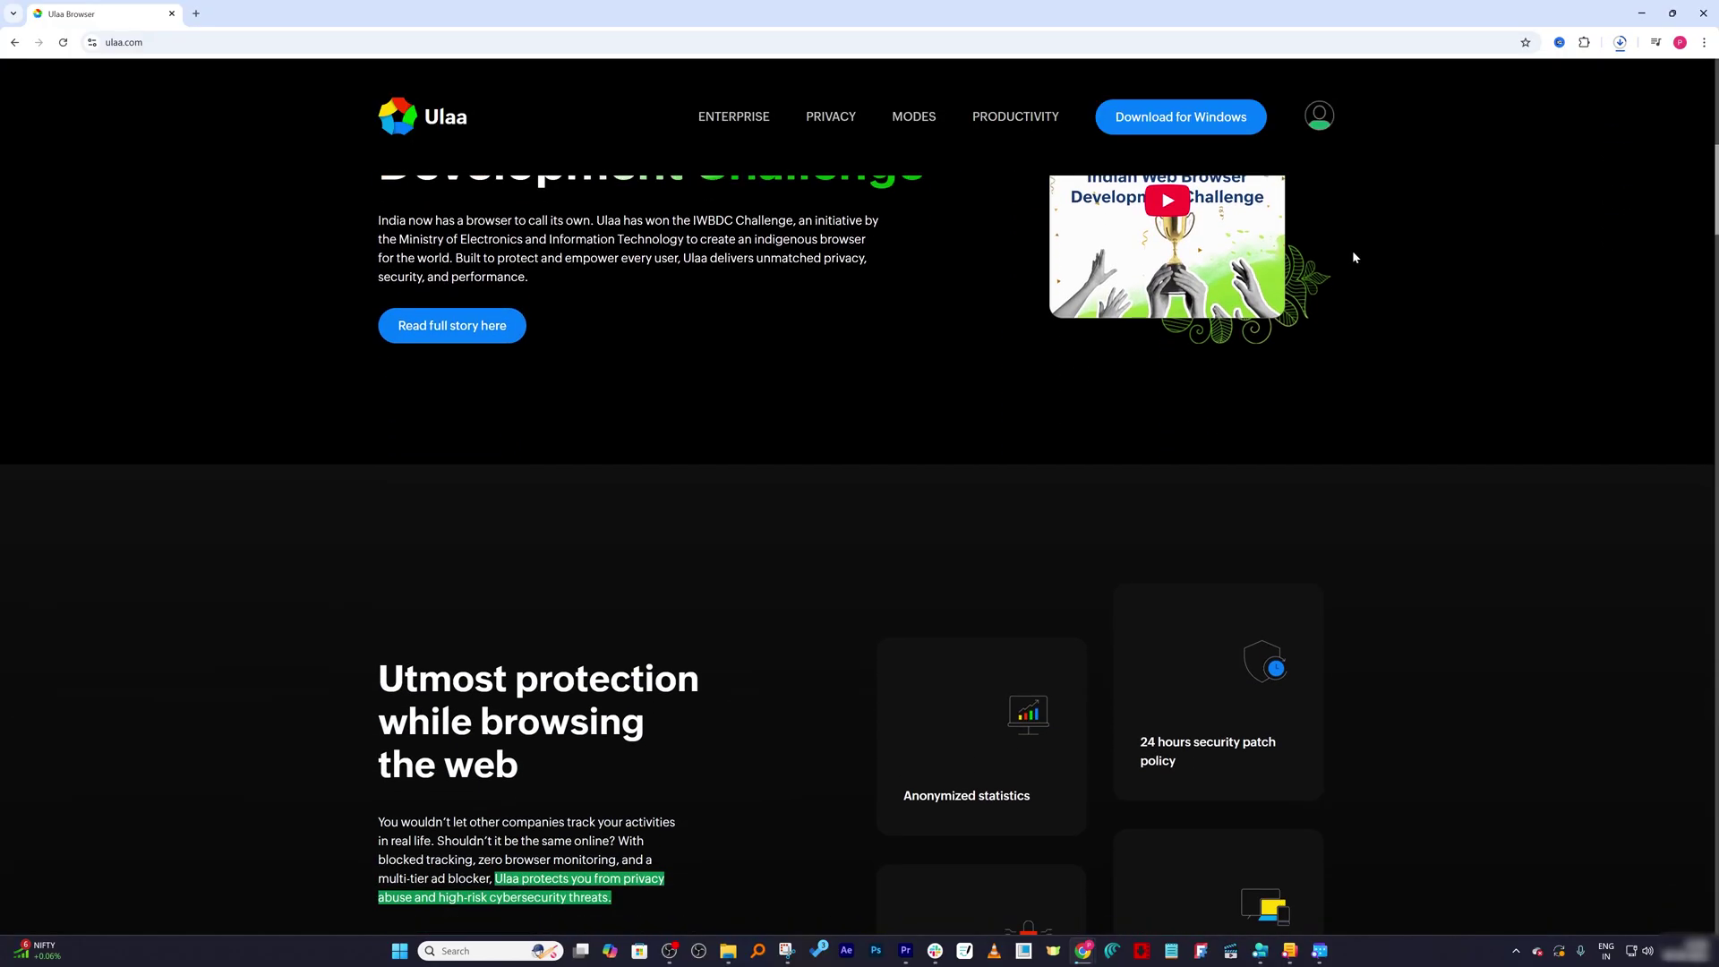
pyautogui.scroll(-2, 1353, 257)
pyautogui.scroll(-2, 1353, 257)
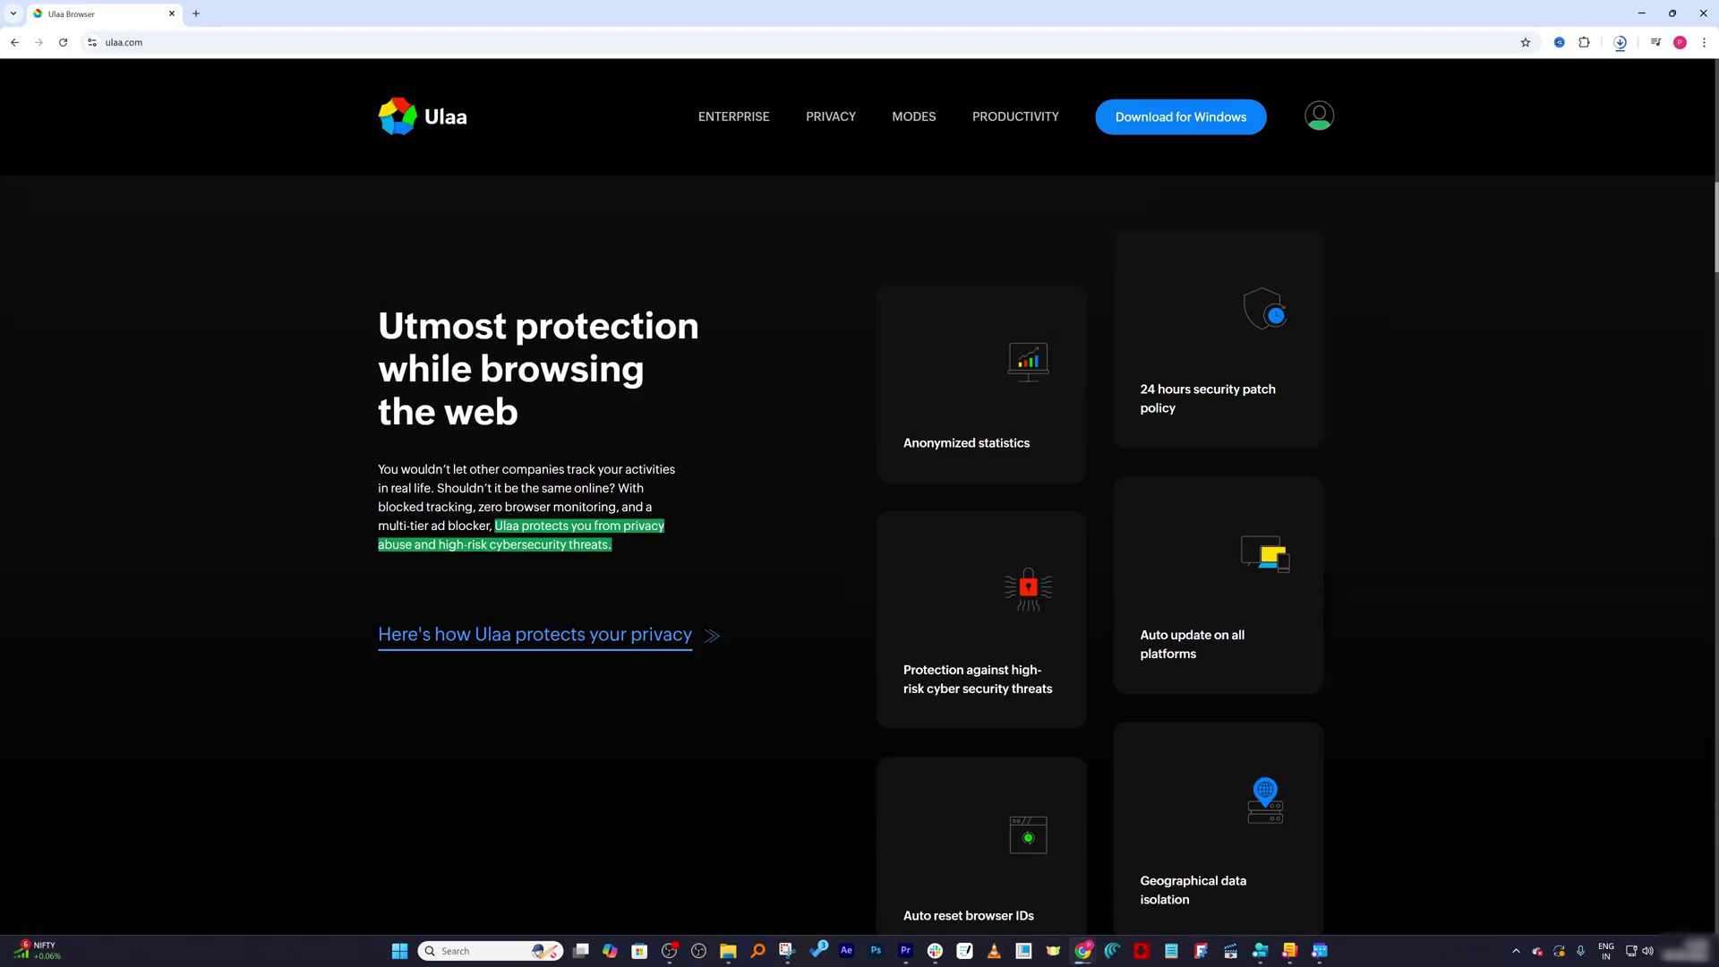
pyautogui.moveTo(379, 318); pyautogui.dragTo(539, 410)
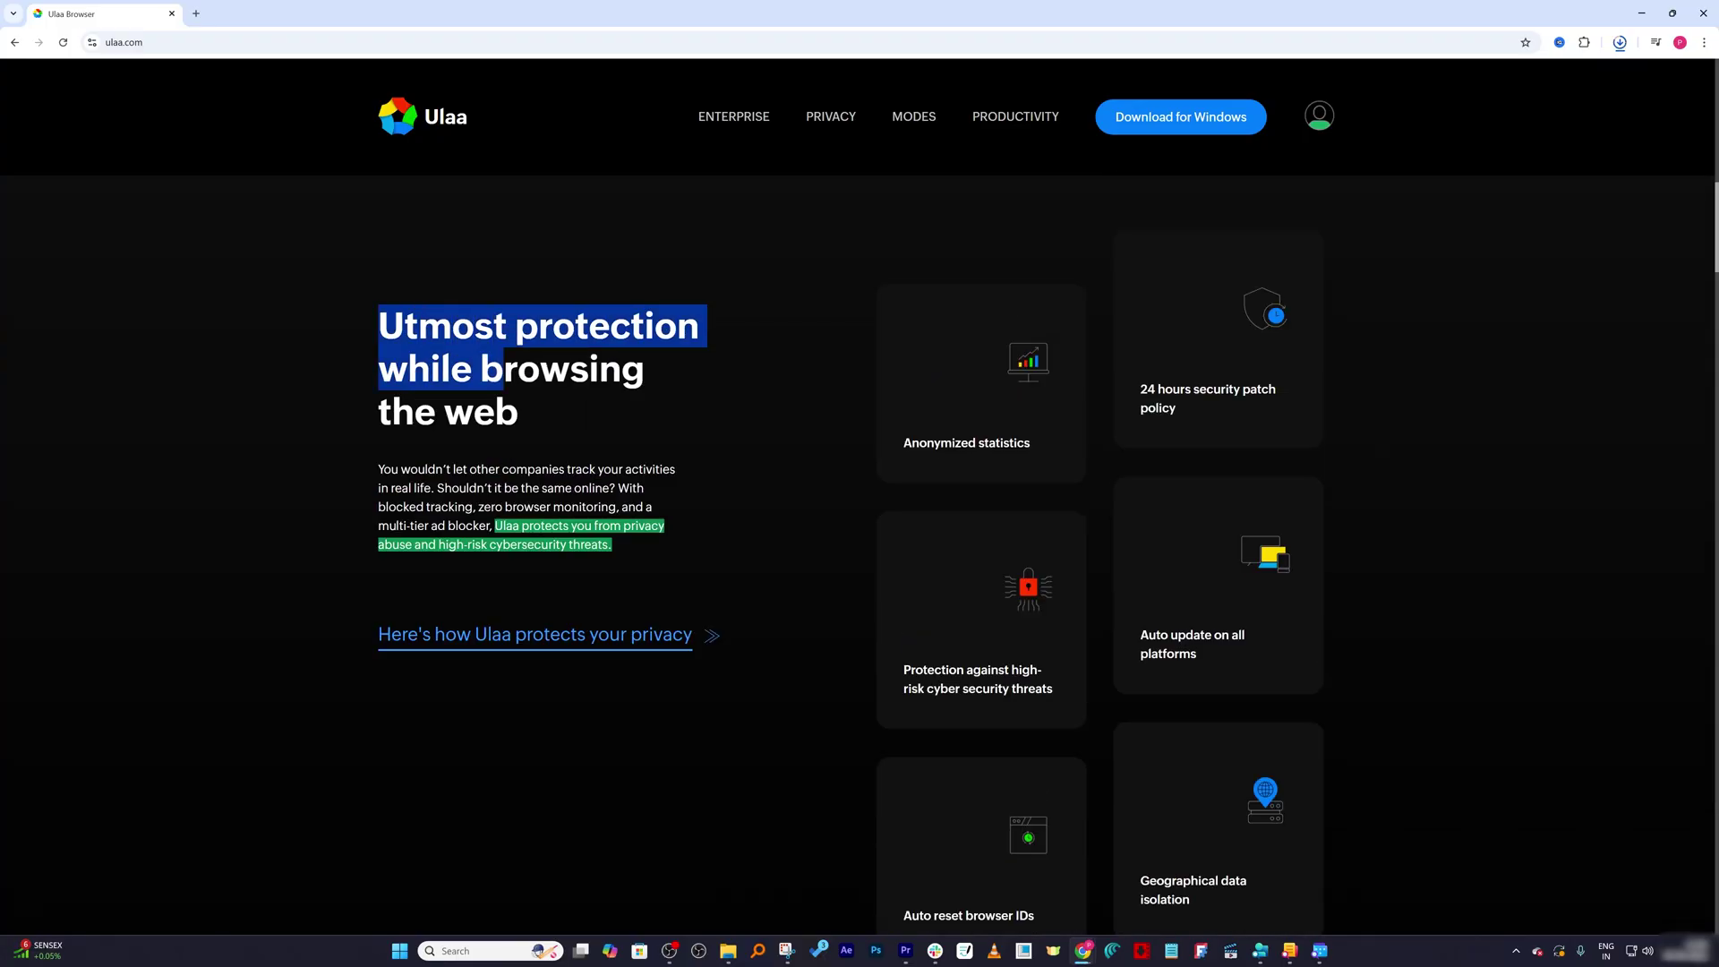
pyautogui.moveTo(539, 410); pyautogui.dragTo(428, 351)
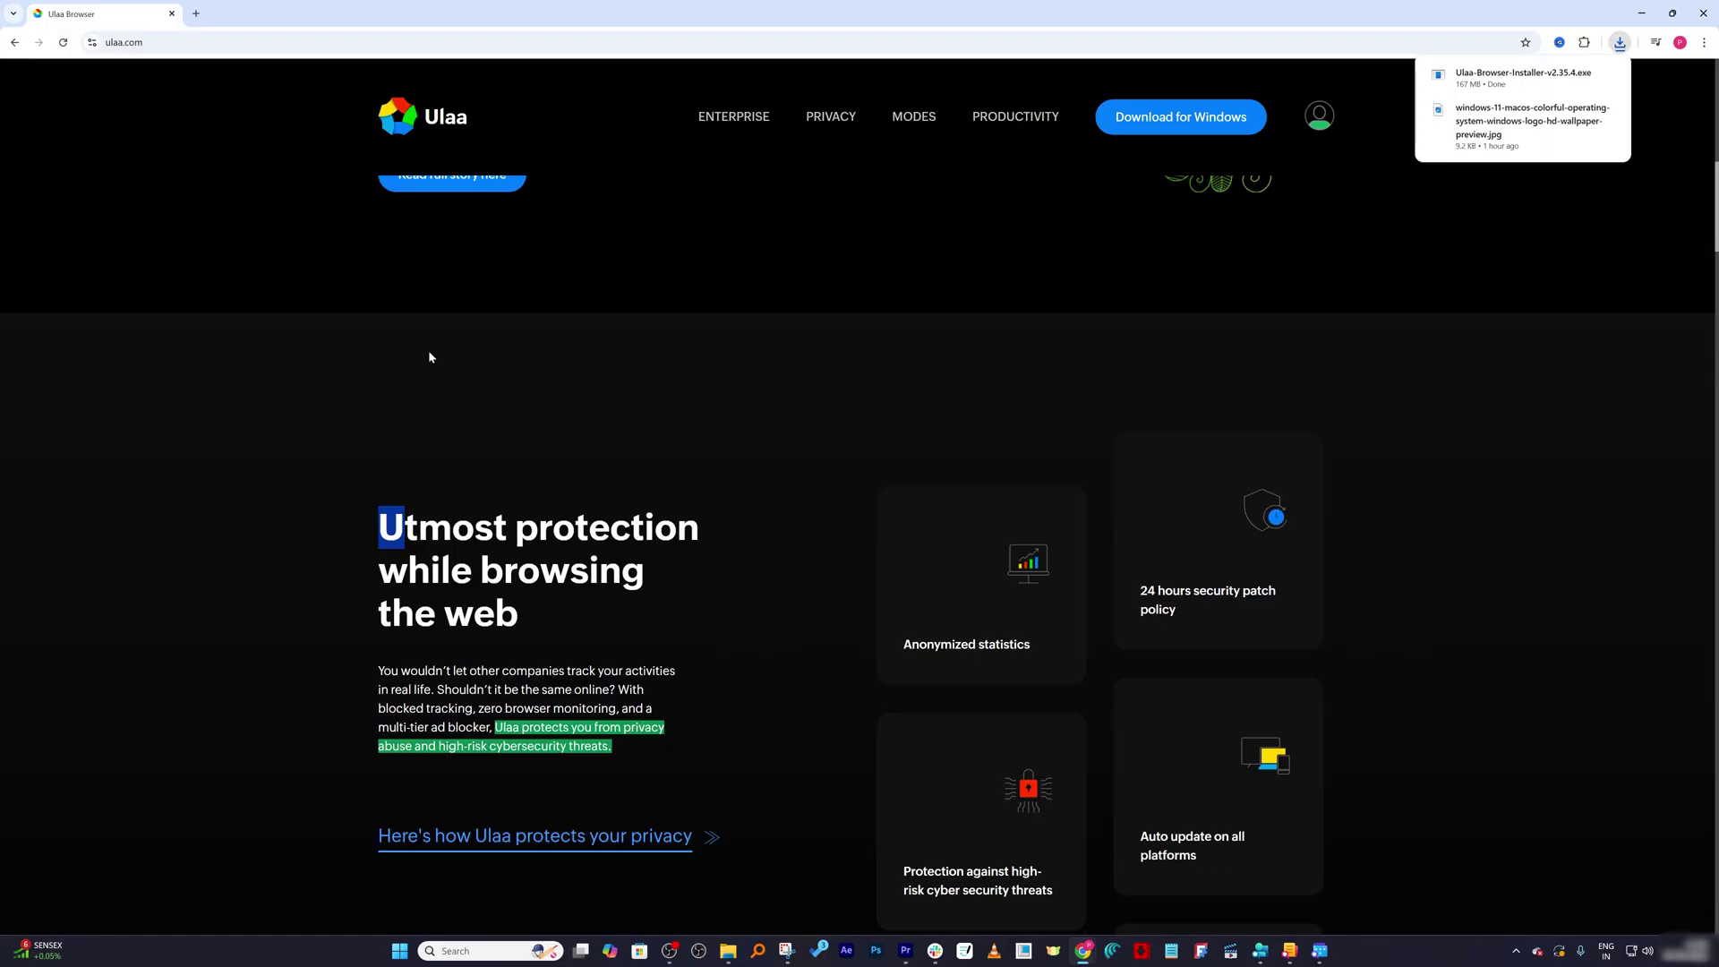
pyautogui.scroll(-1, 428, 356)
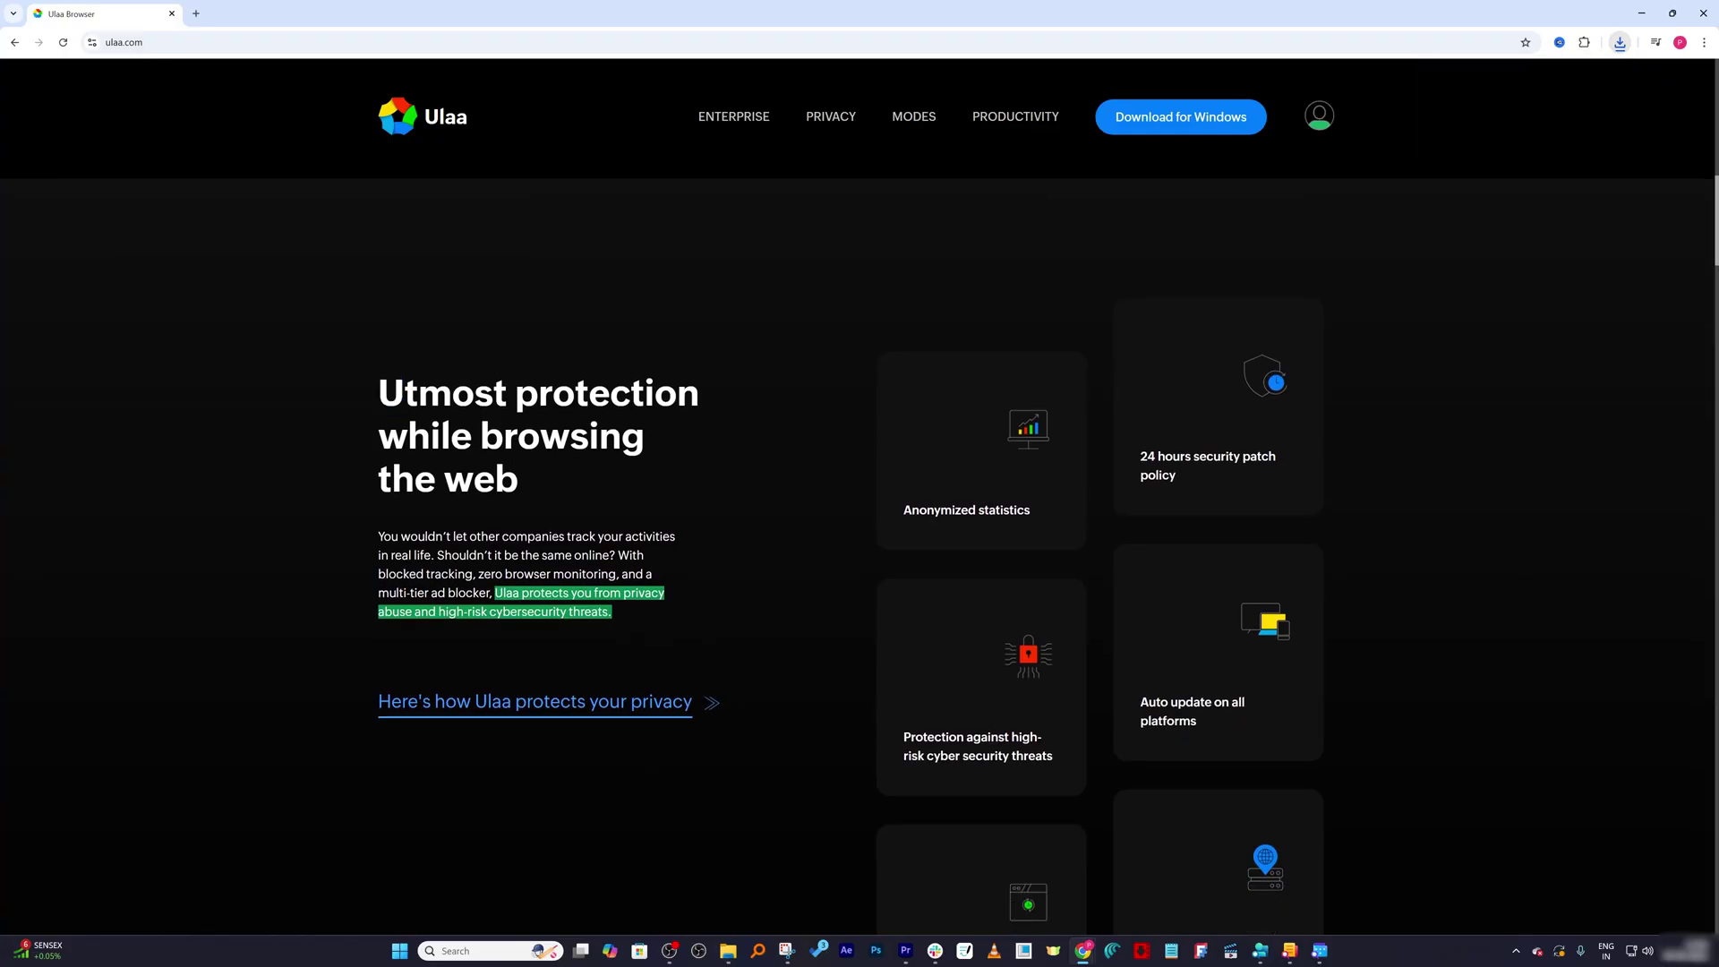
pyautogui.moveTo(405, 395); pyautogui.dragTo(636, 507)
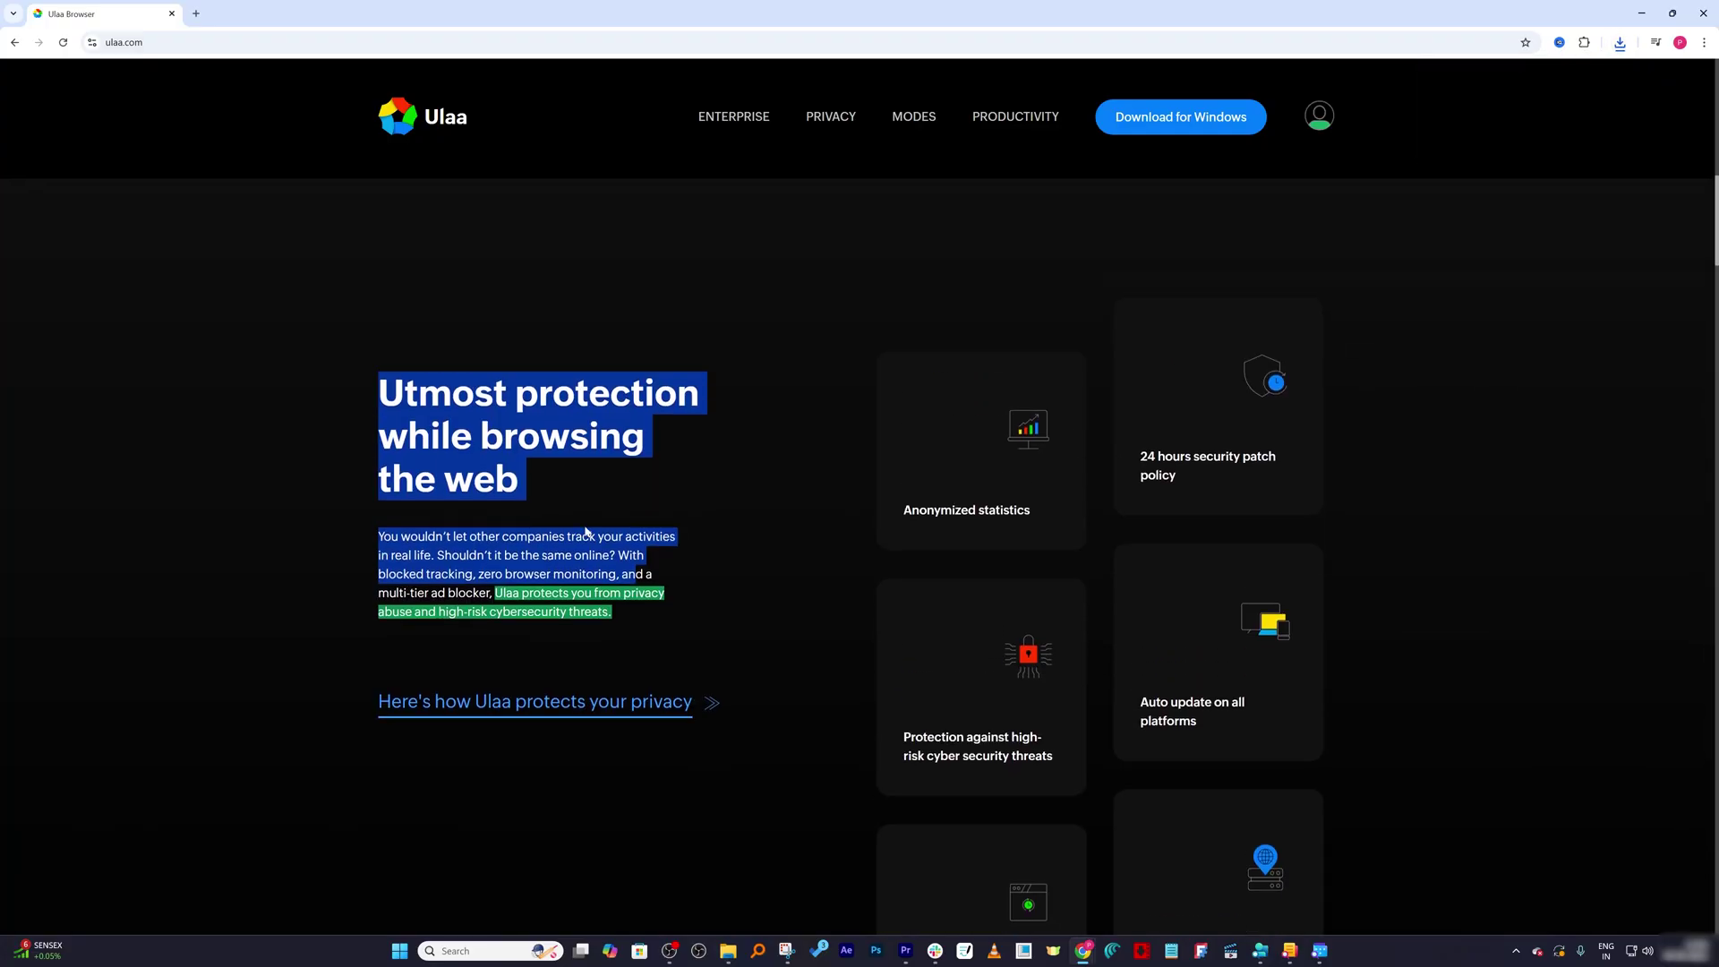
pyautogui.scroll(-2, 635, 507)
pyautogui.scroll(-2, 584, 525)
pyautogui.scroll(-4, 584, 525)
pyautogui.scroll(-4, 584, 525)
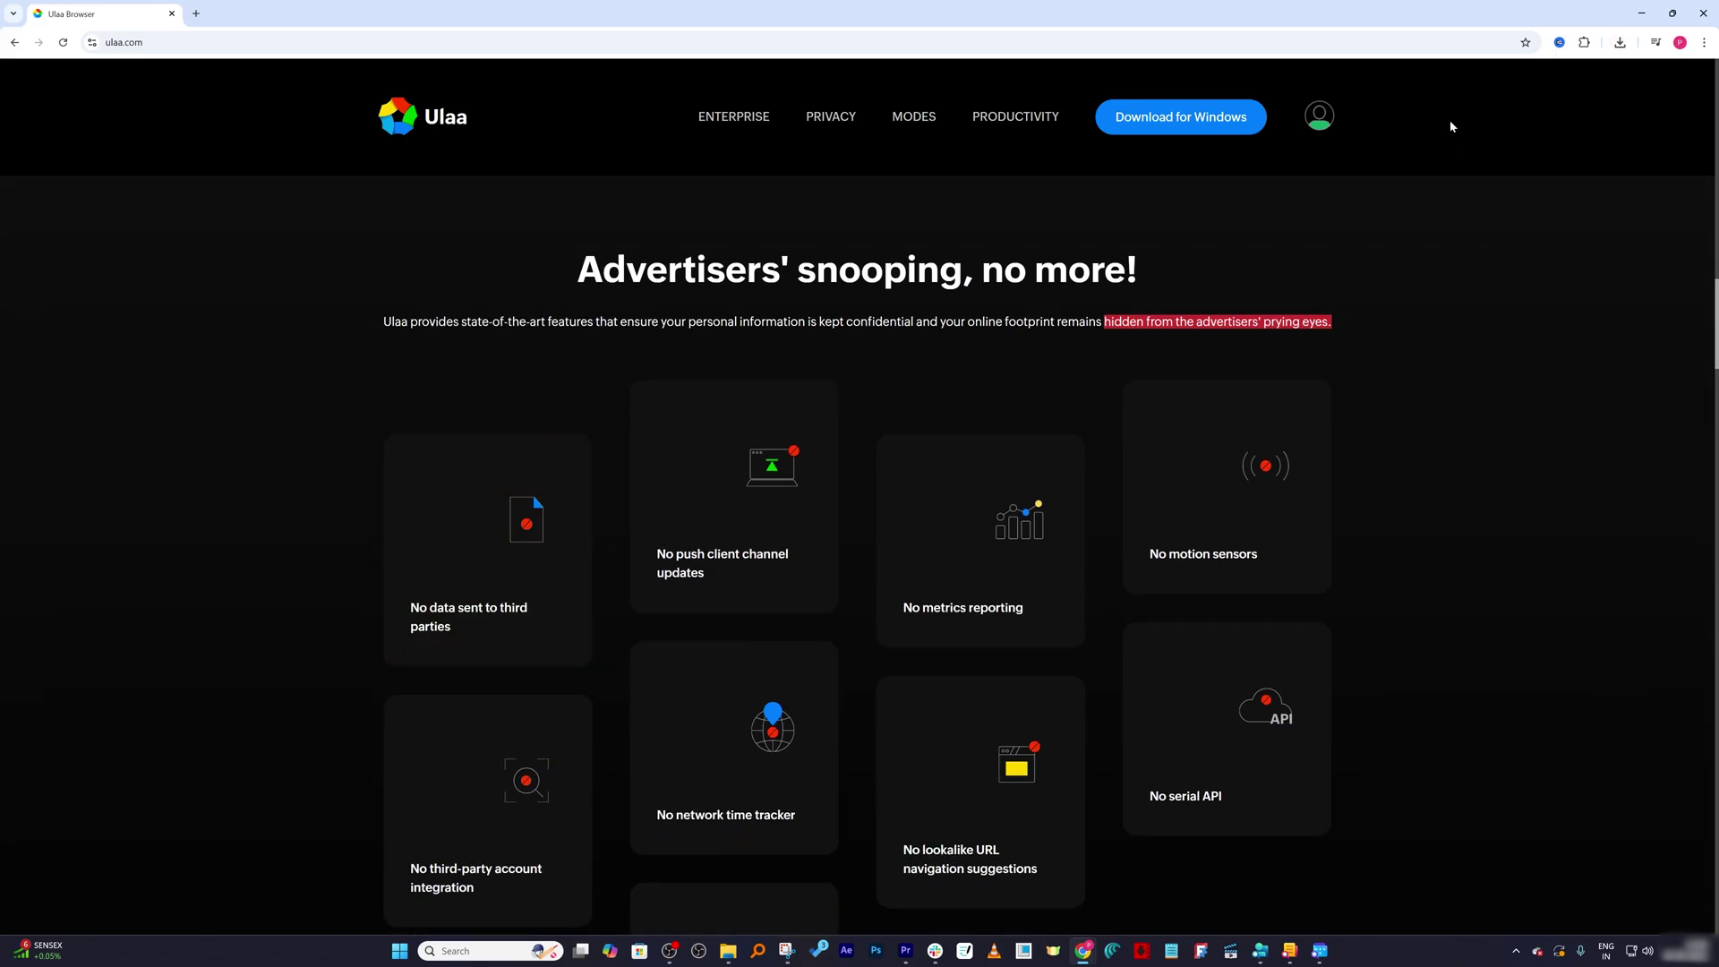
# Run the downloaded Ulaa installer as a System install for all users and finish it.
pyautogui.click(1620, 42)
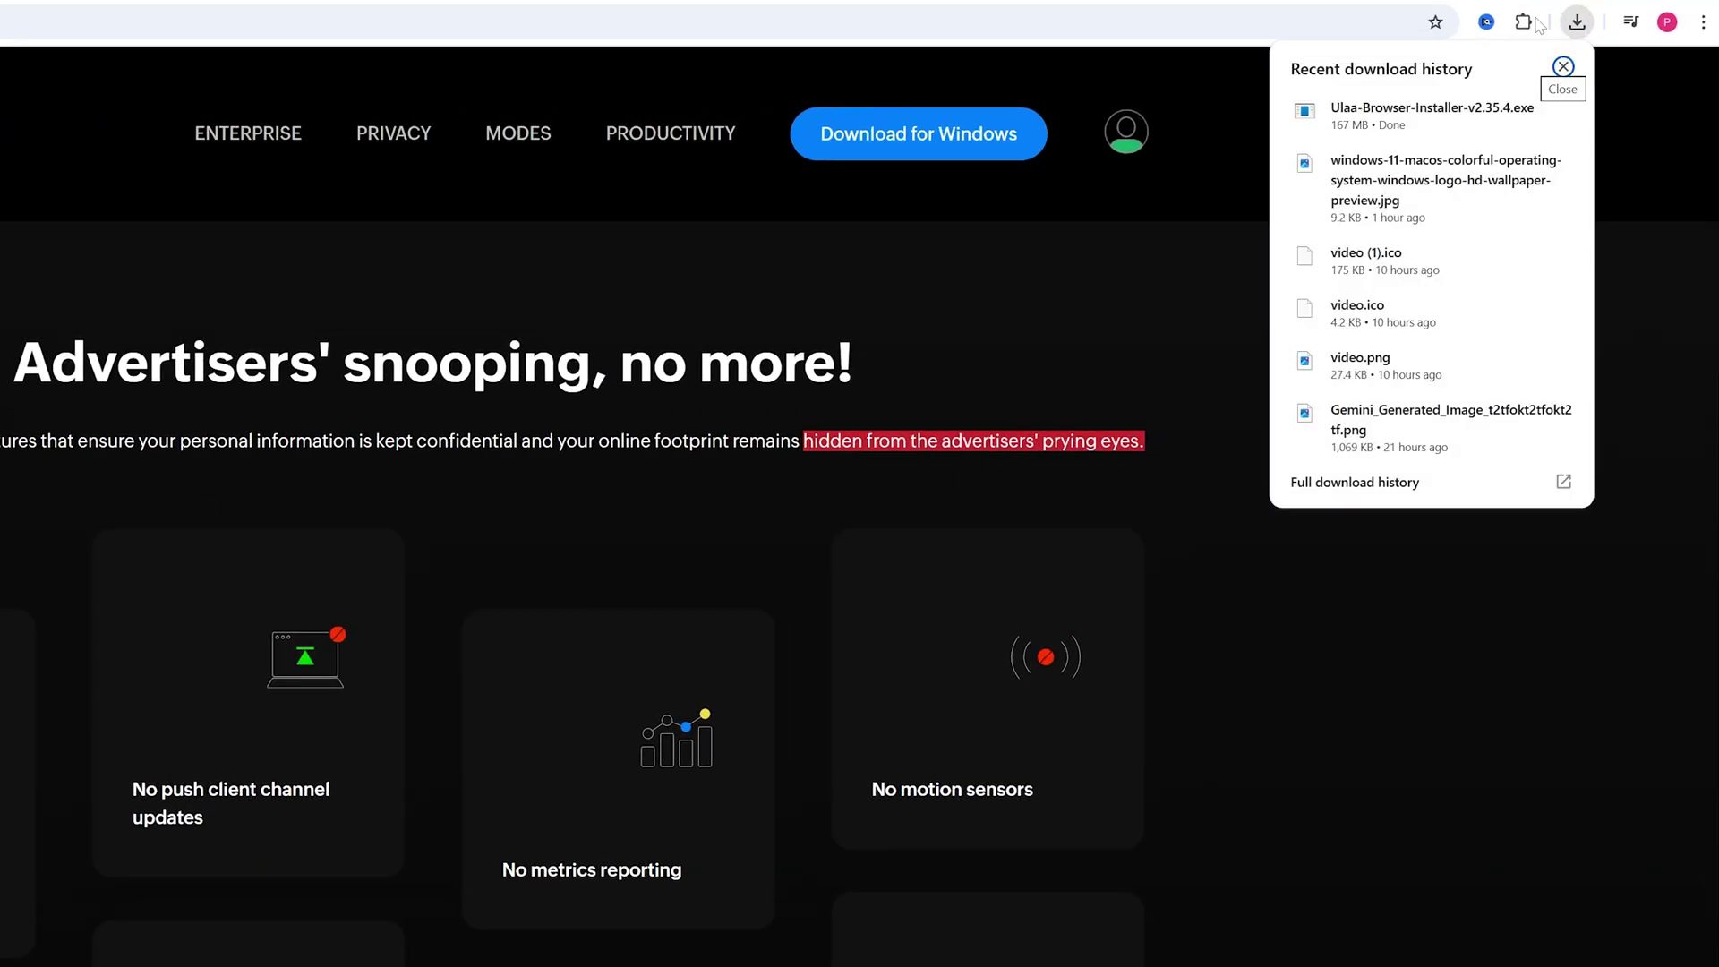
pyautogui.click(1416, 109)
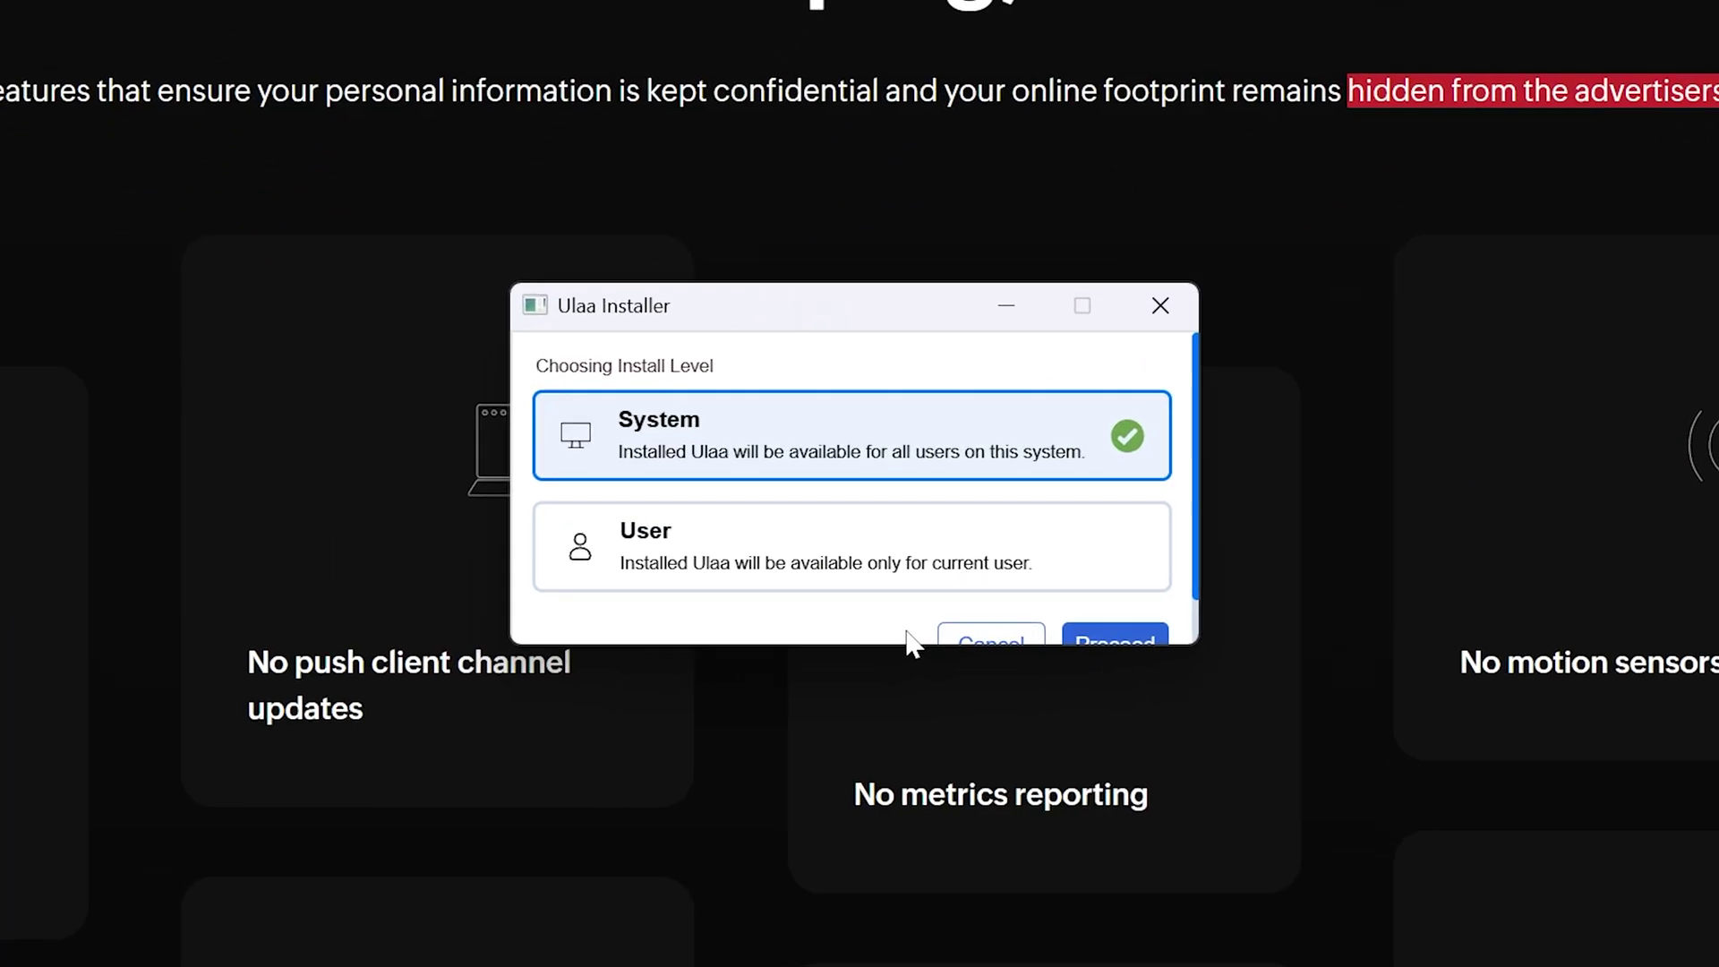
pyautogui.scroll(-1, 1174, 439)
pyautogui.scroll(1, 1174, 438)
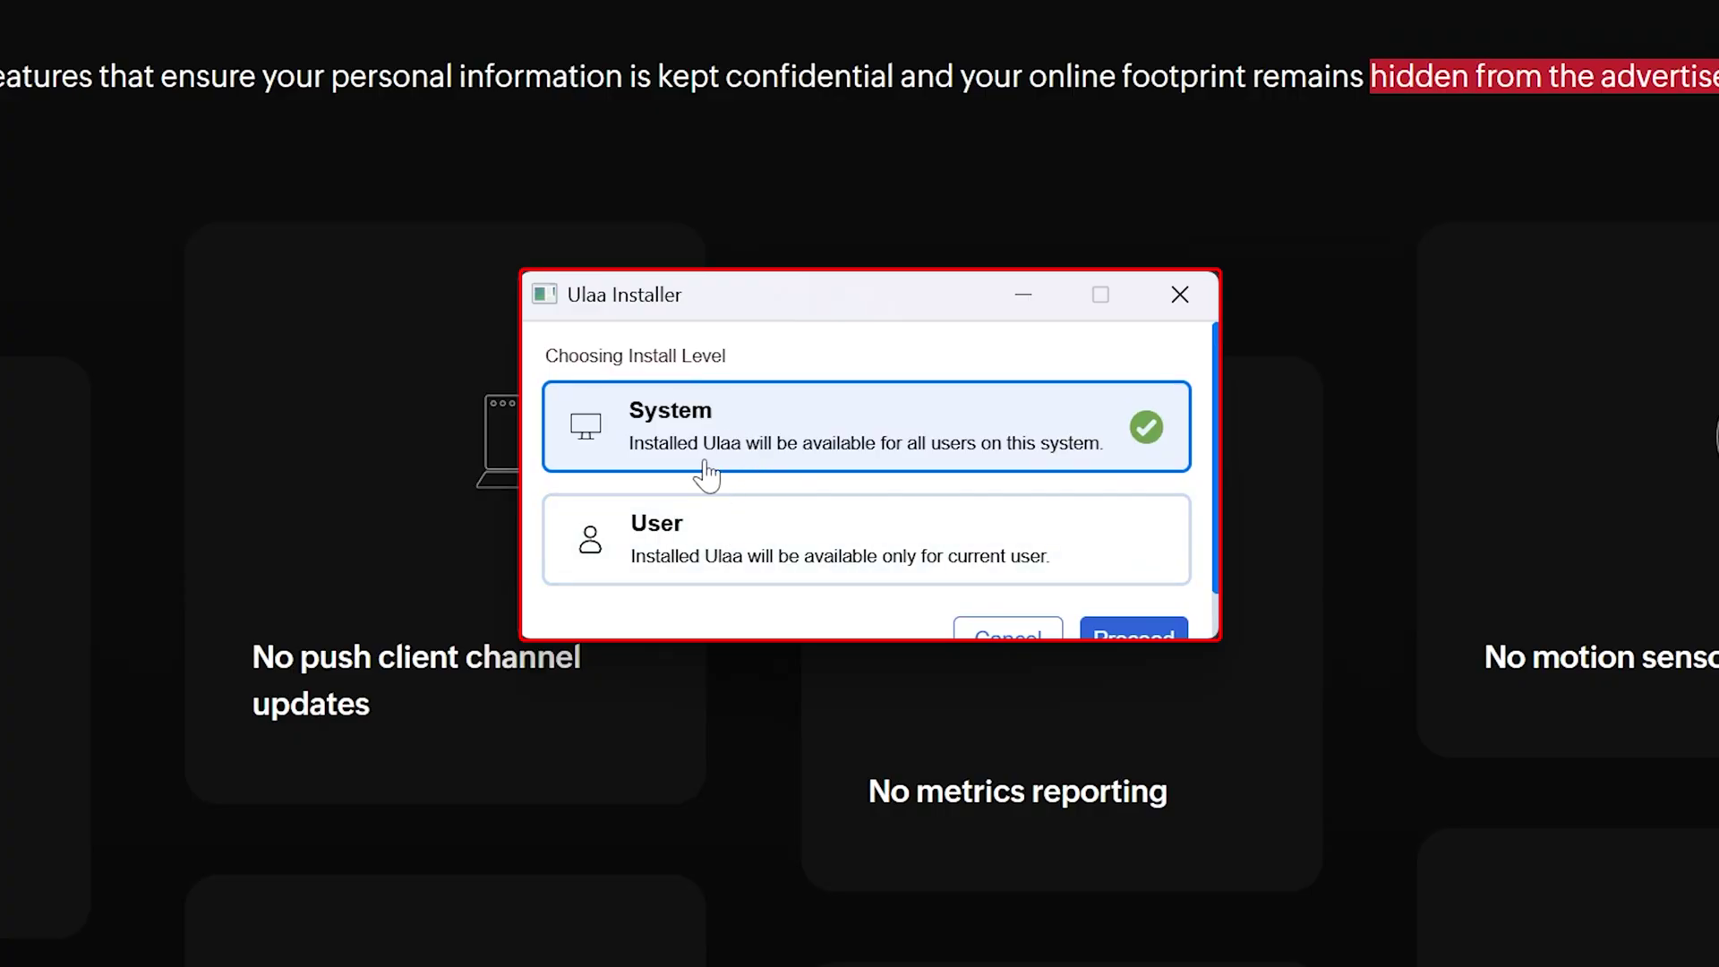
pyautogui.scroll(-1, 705, 465)
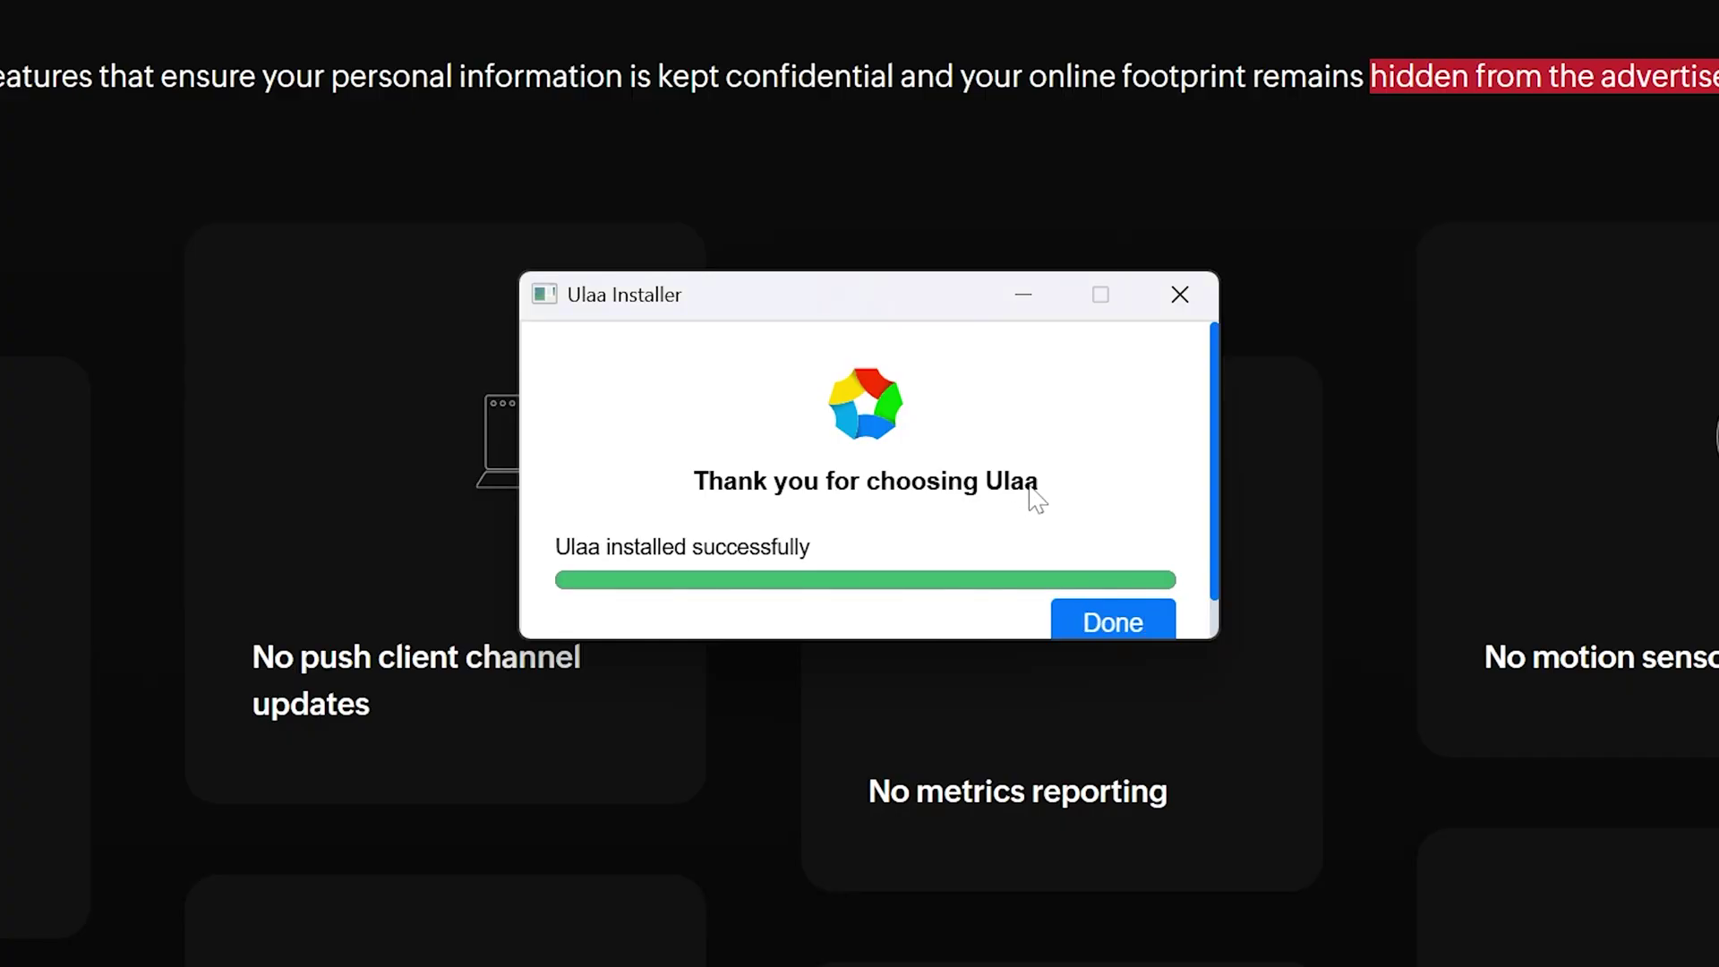
pyautogui.click(1111, 624)
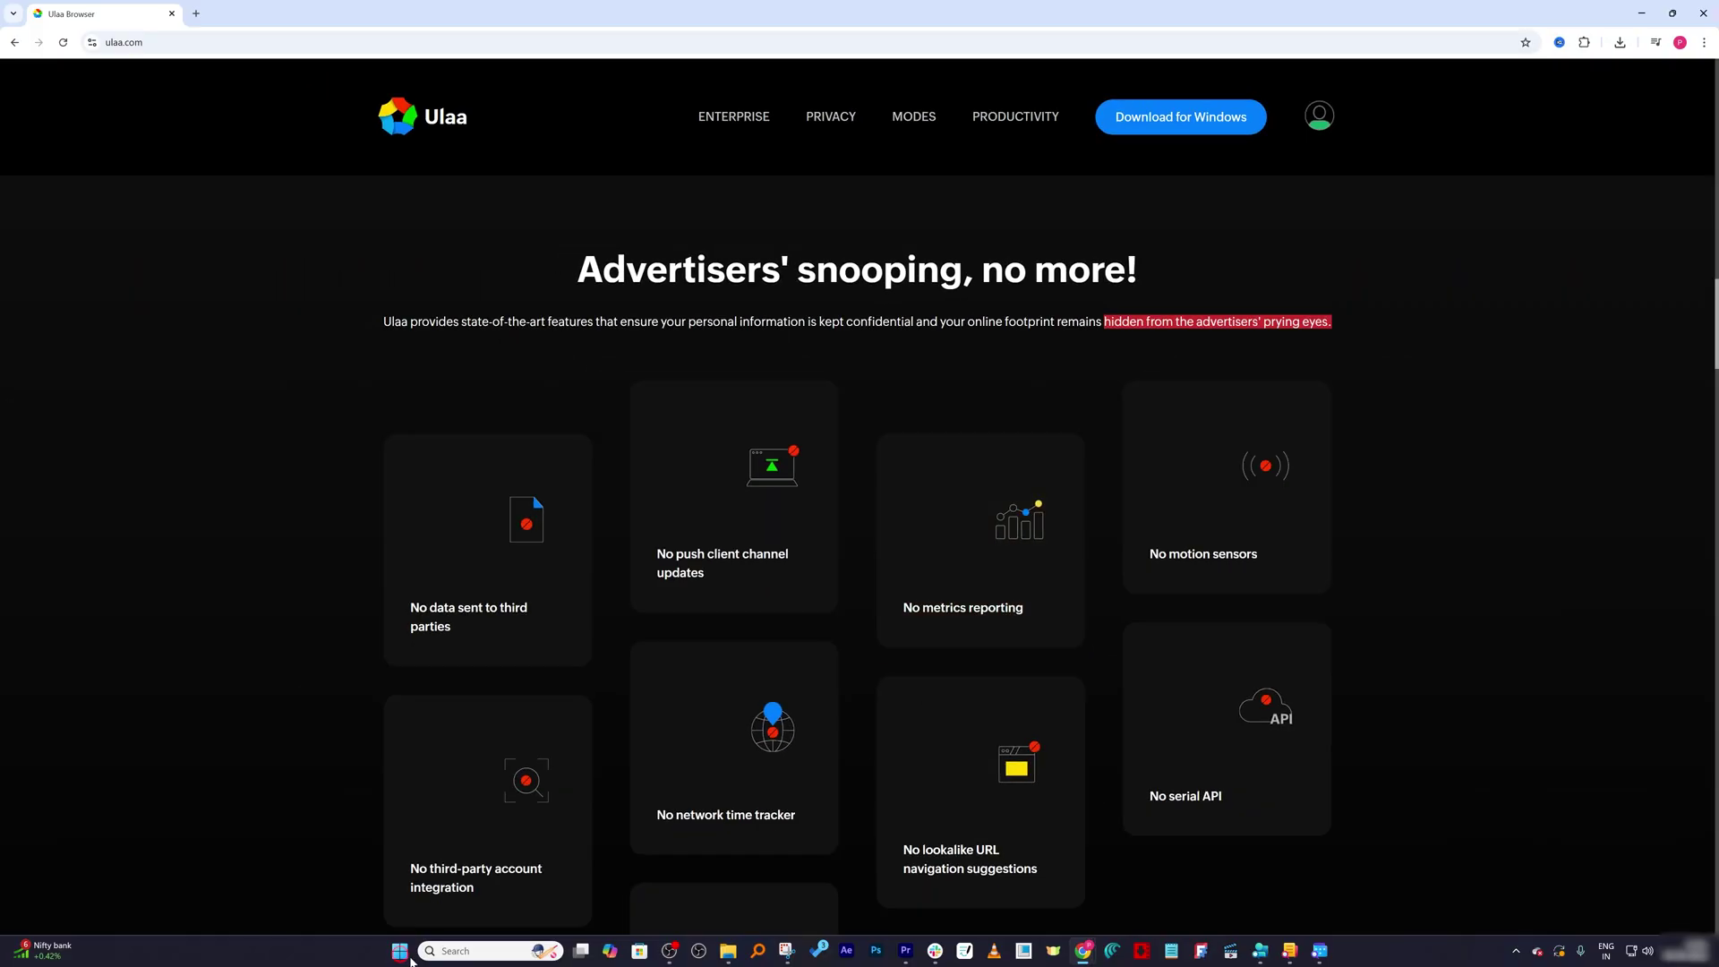
pyautogui.click(401, 953)
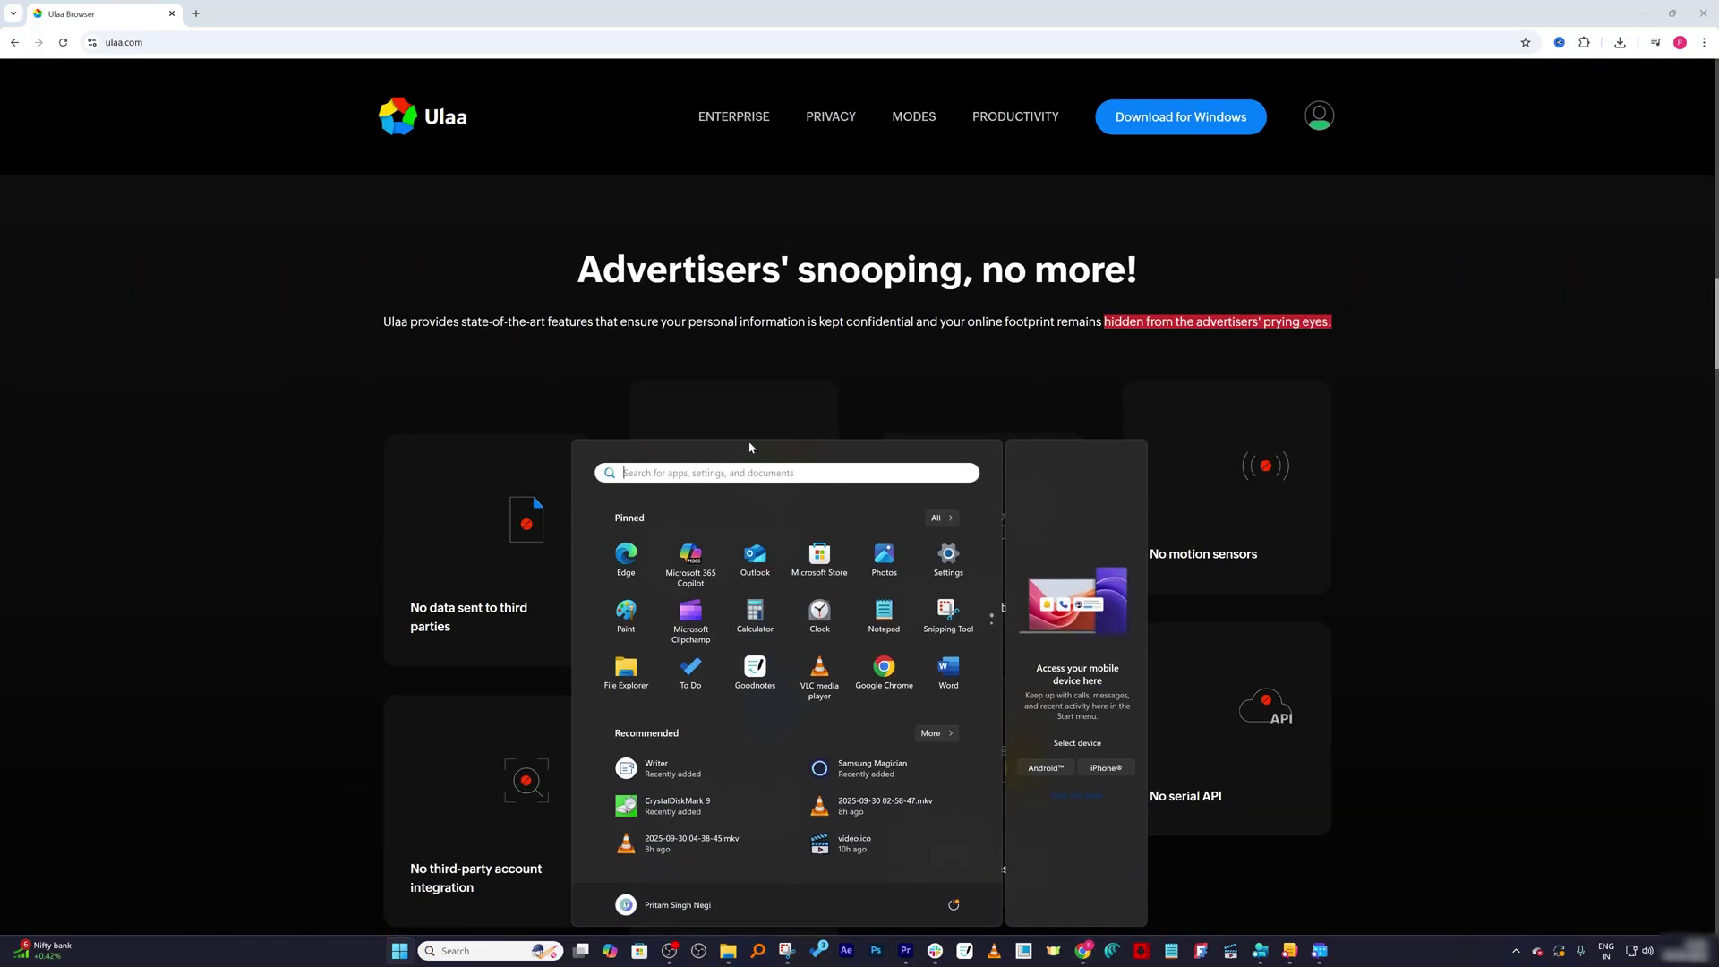
# Launch Ulaa from a Start menu search for 'ul' and begin its first-run setup.
pyautogui.write('ul')
pyautogui.click(695, 577)
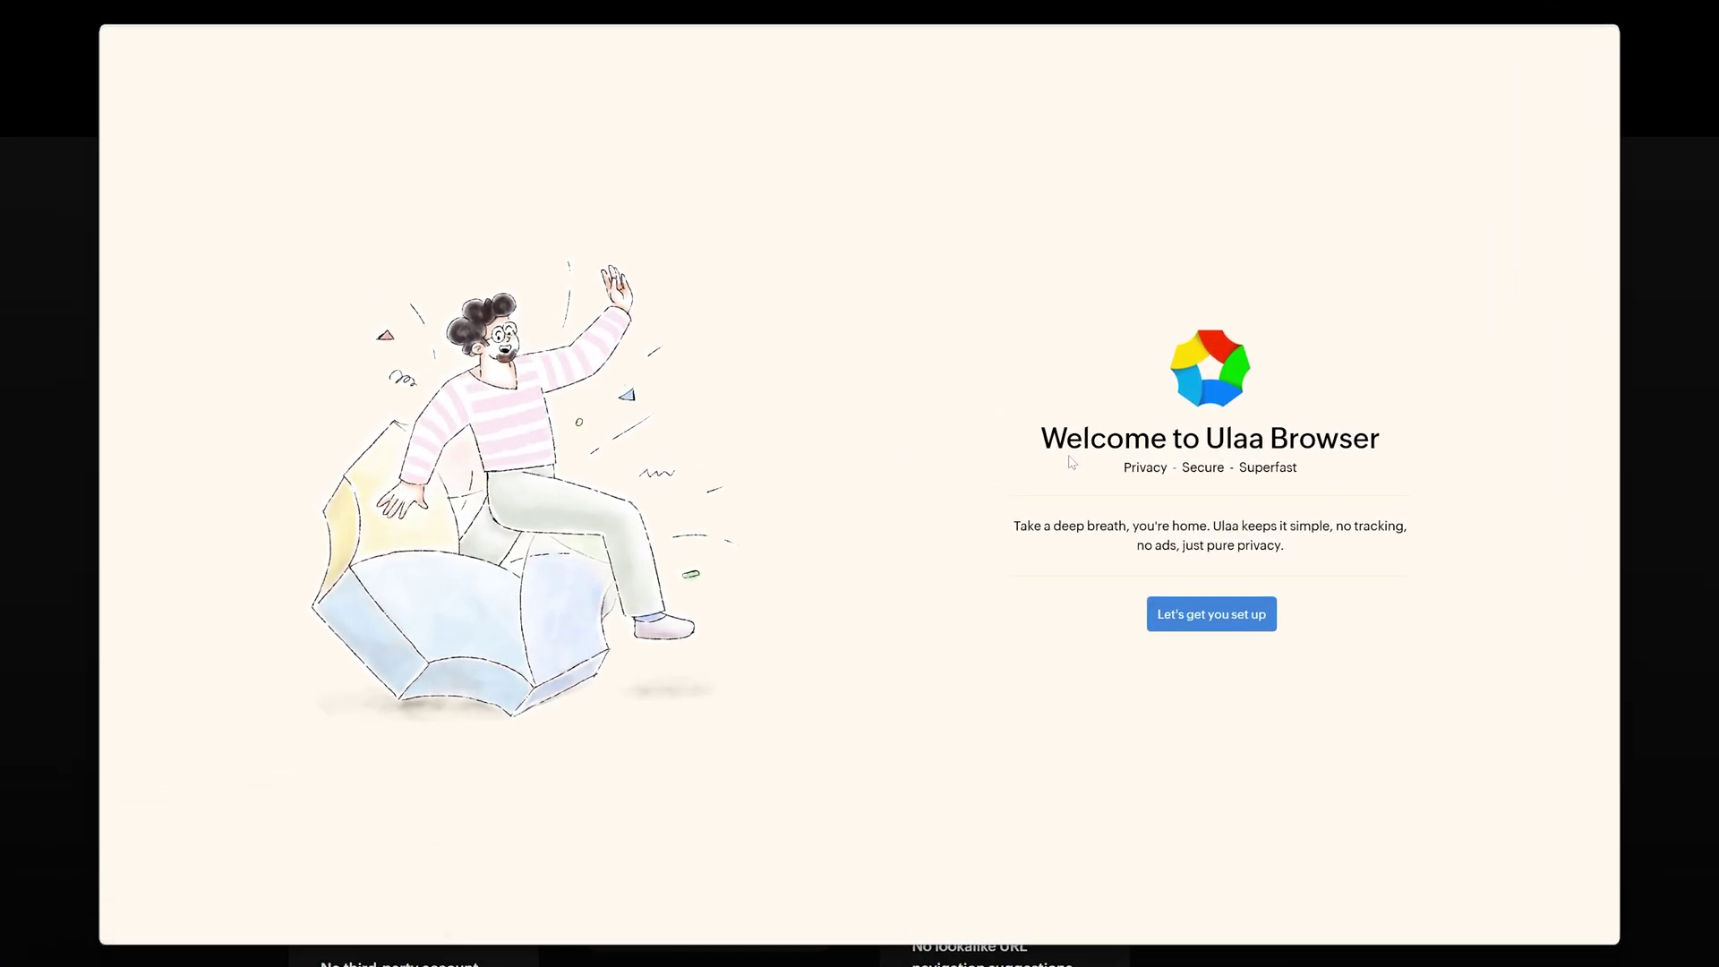
pyautogui.click(1201, 624)
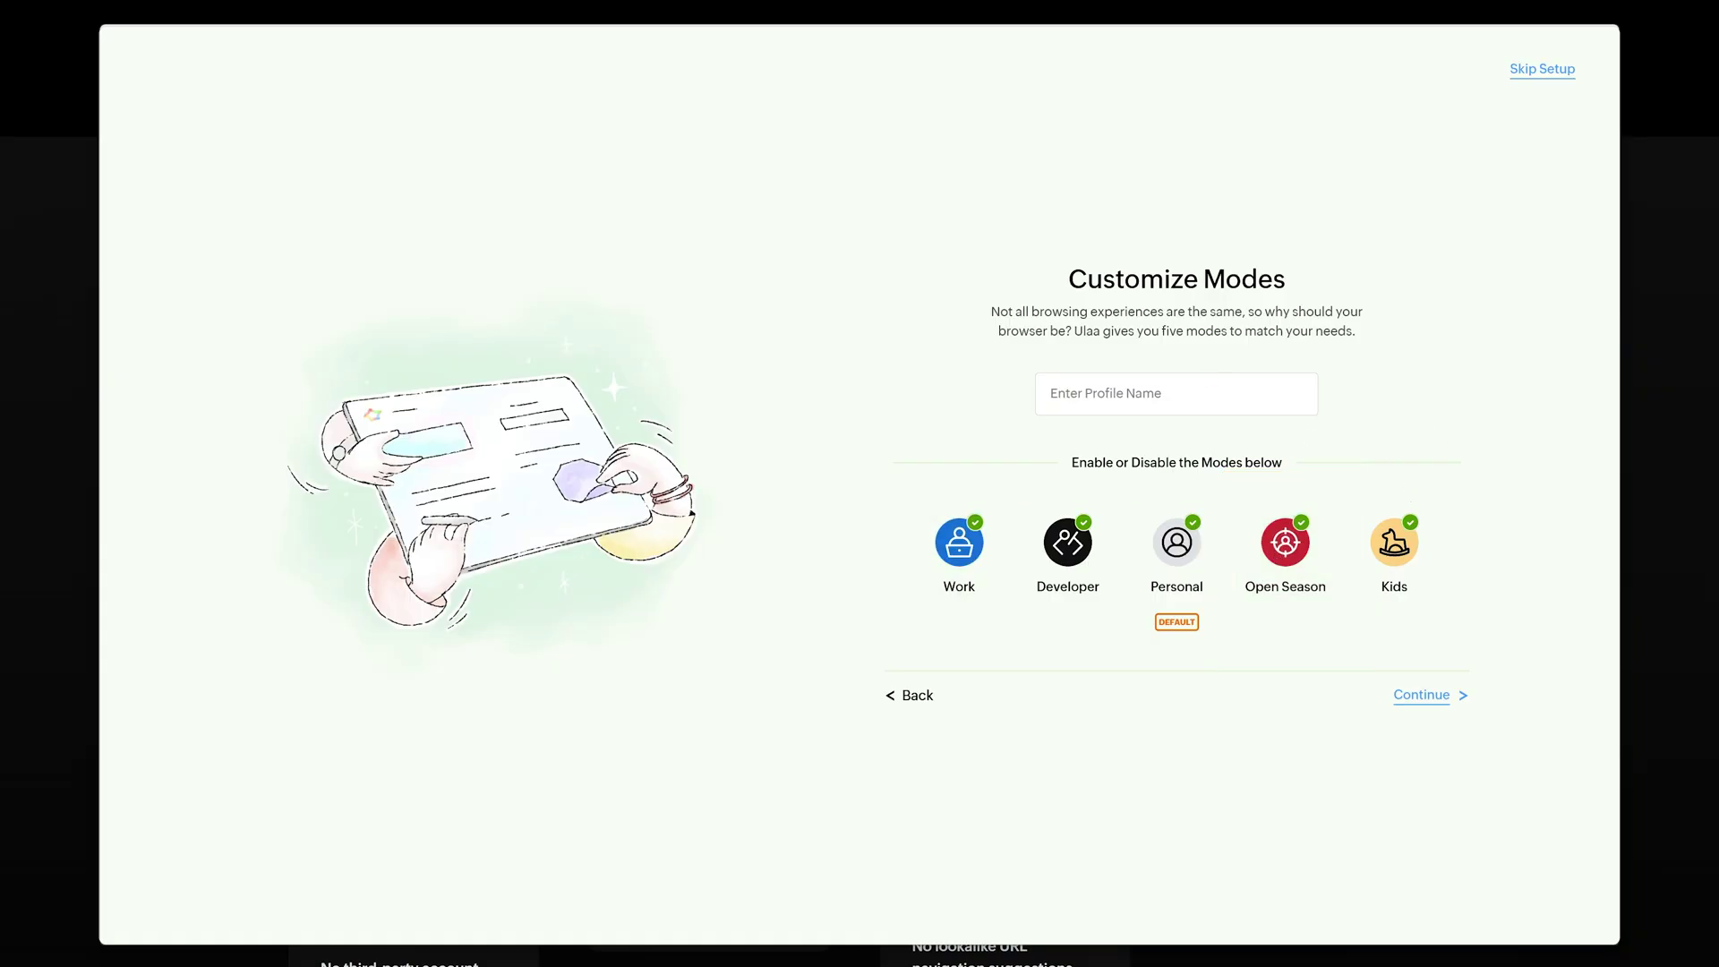
pyautogui.press('Tab')
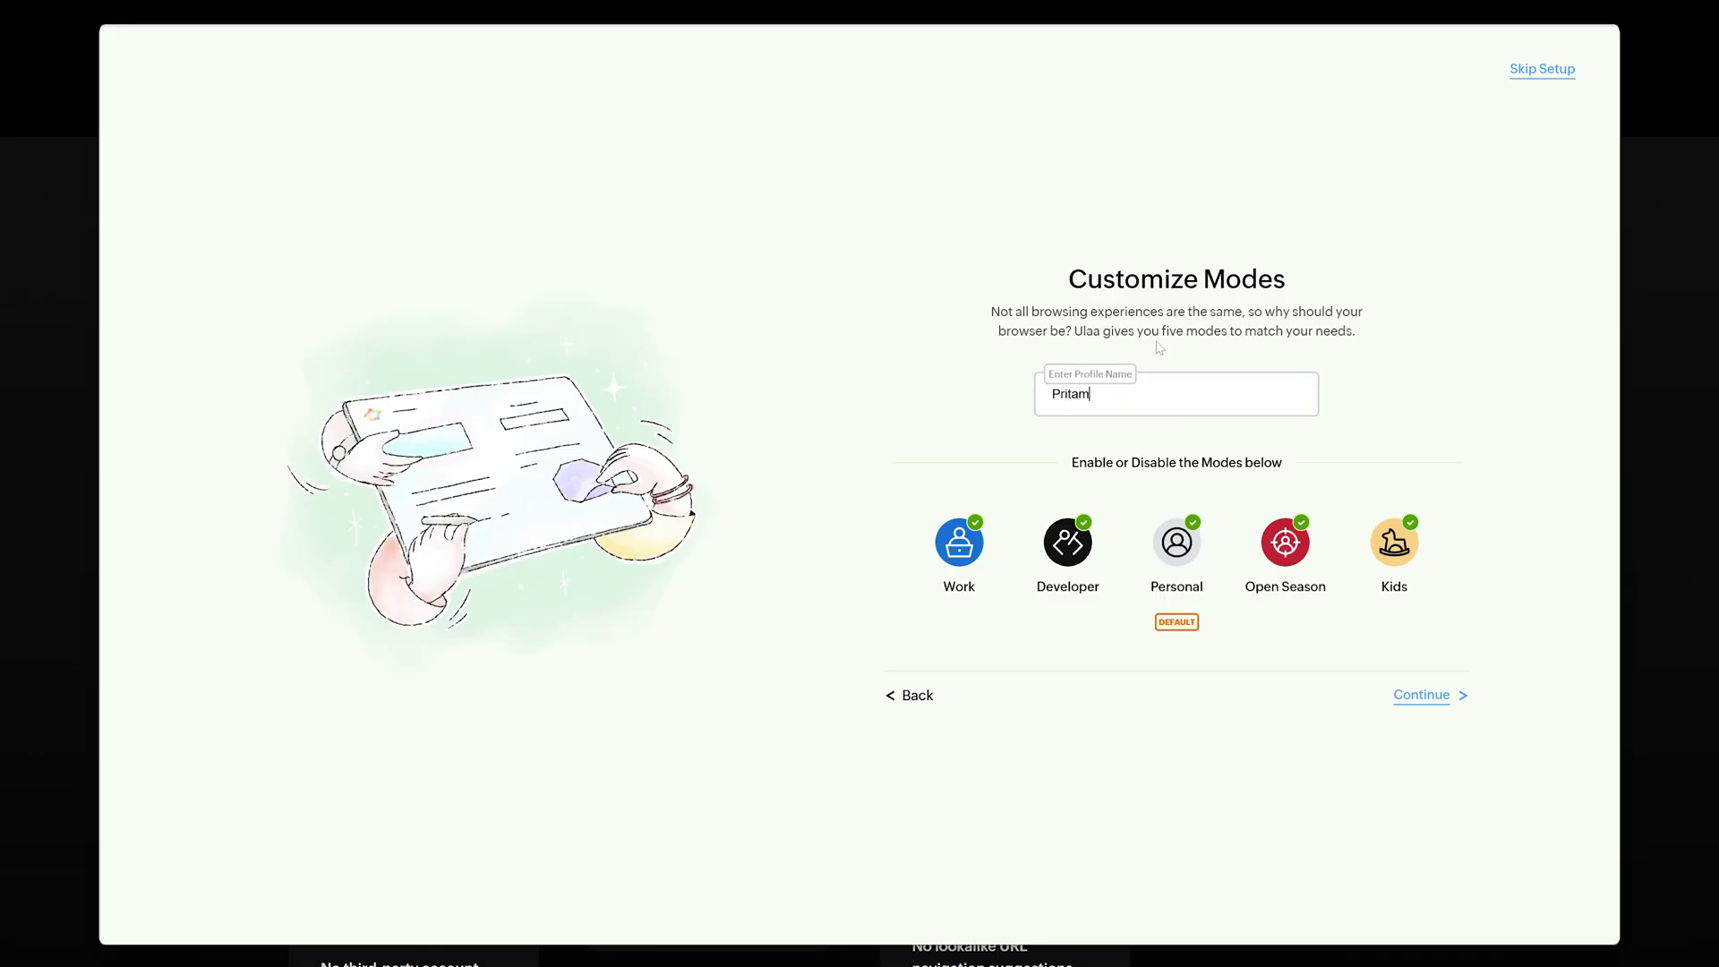
pyautogui.click(1439, 699)
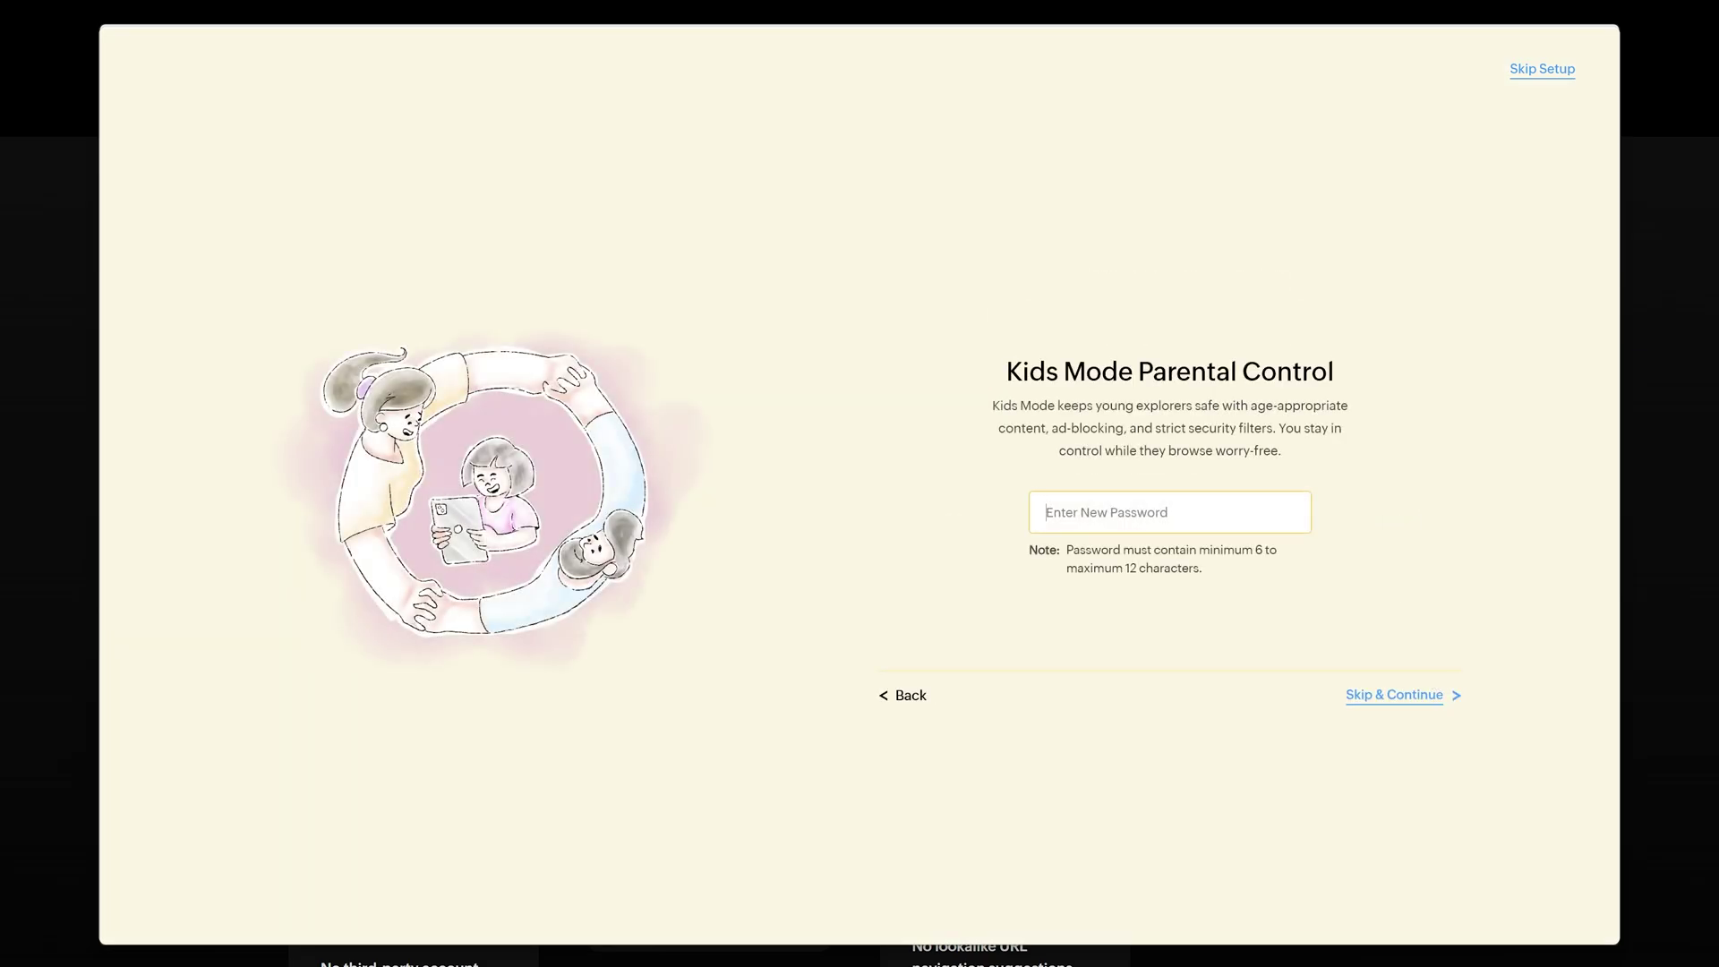
pyautogui.write('ab')
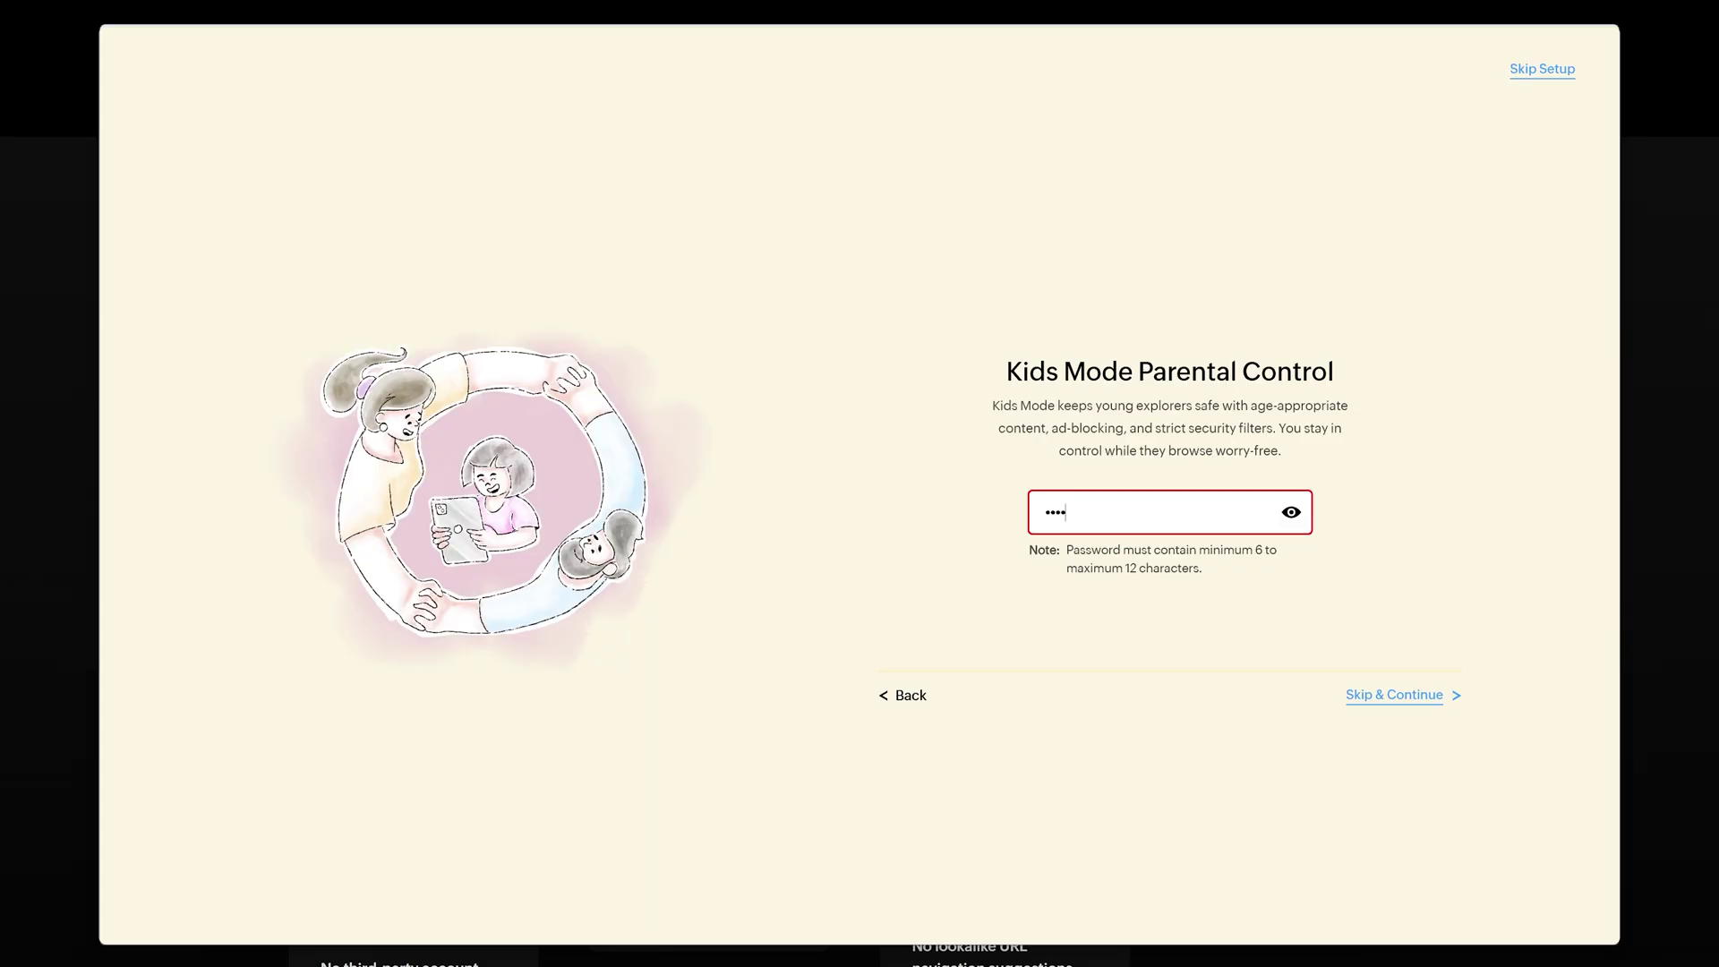
pyautogui.write('ef')
pyautogui.click(1441, 697)
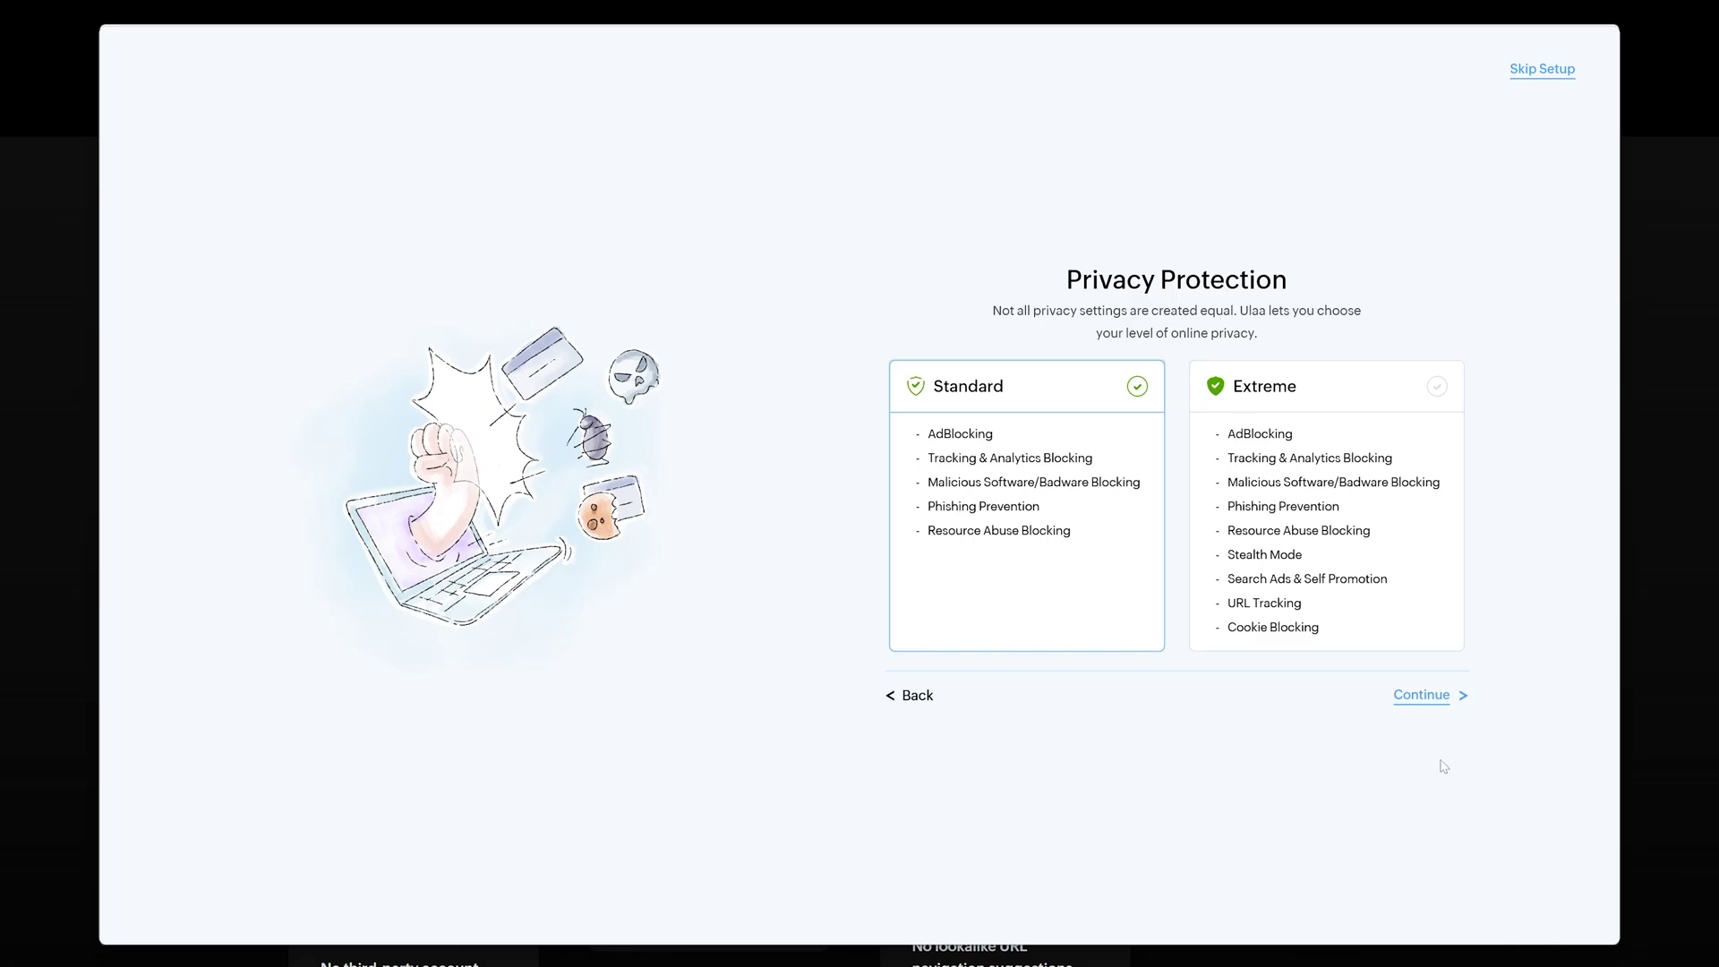
# Accept Standard privacy, then choose Smart Dashboard over Minimal Dashboard as the homepage.
pyautogui.click(1429, 696)
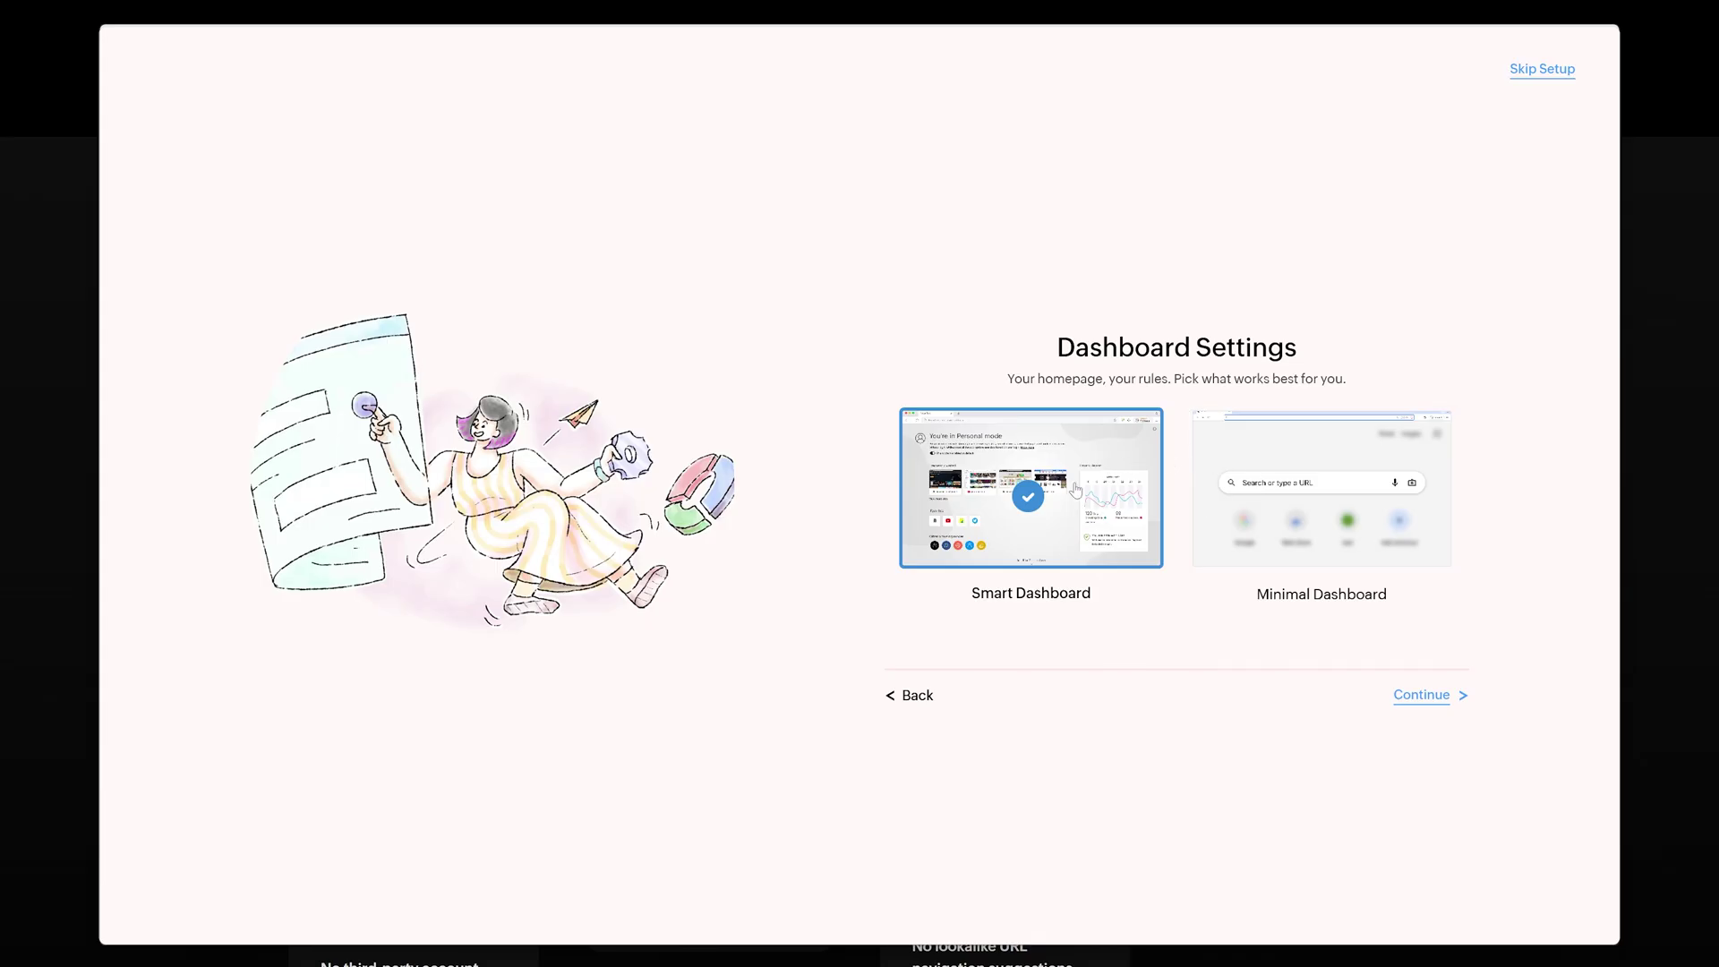
pyautogui.click(1325, 536)
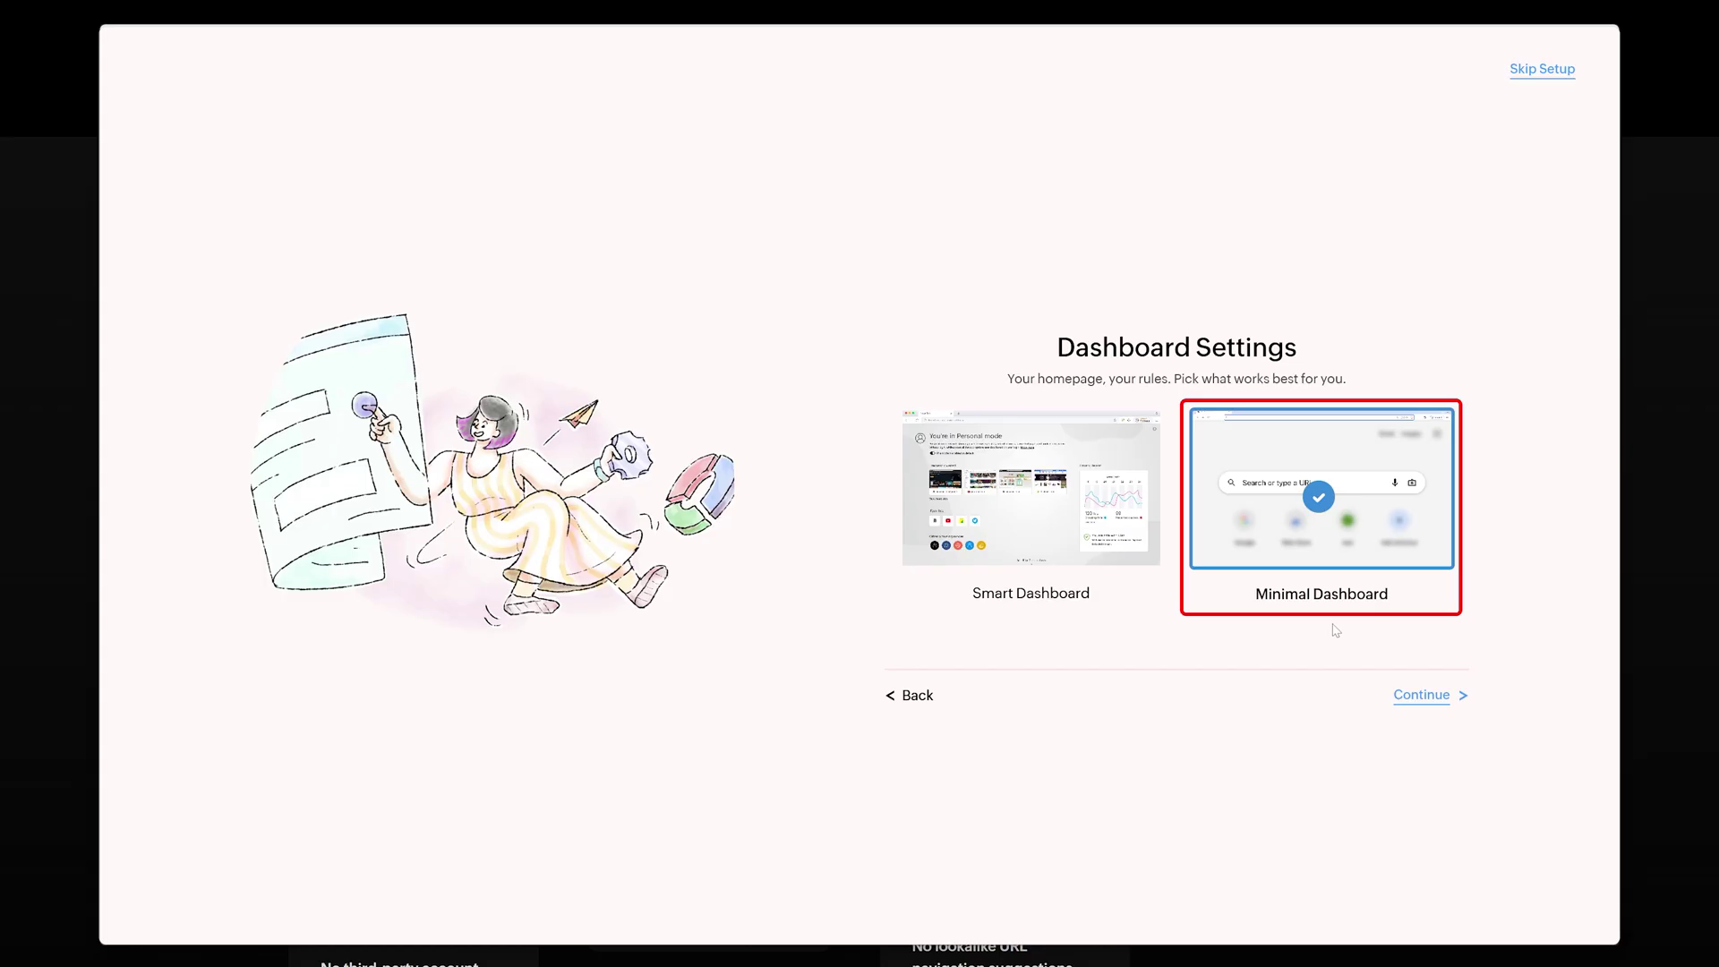
pyautogui.click(1145, 543)
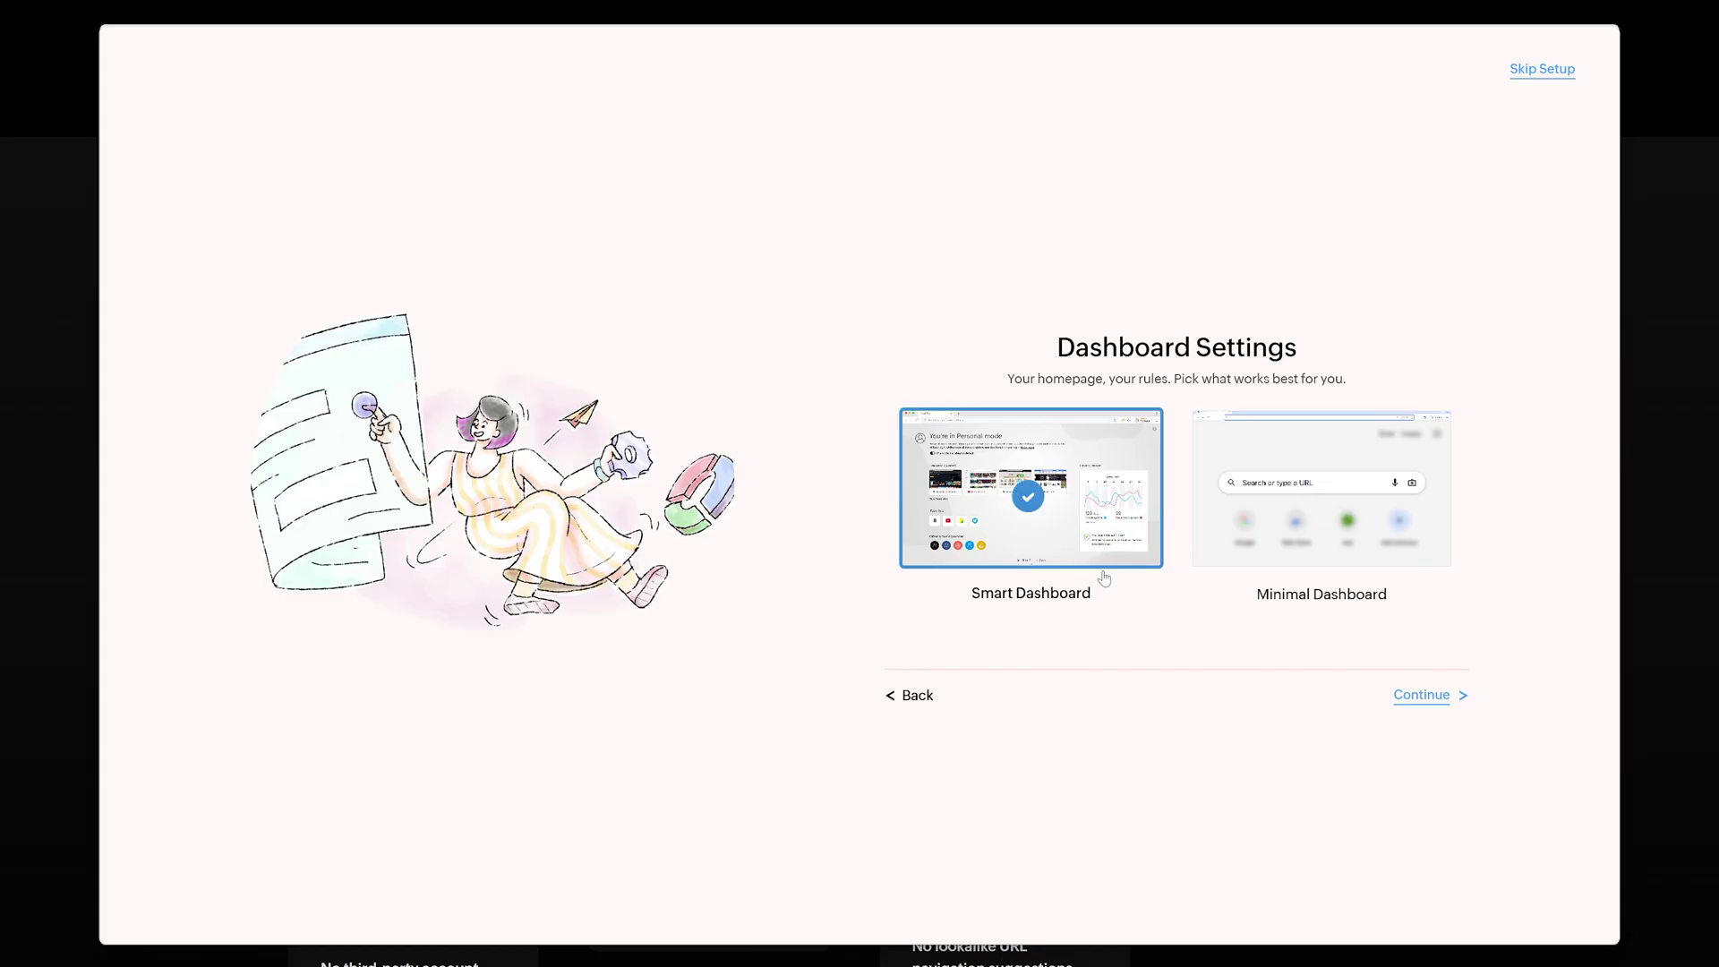
# Choose the Dark browser theme and make Google the search engine.
pyautogui.click(1431, 703)
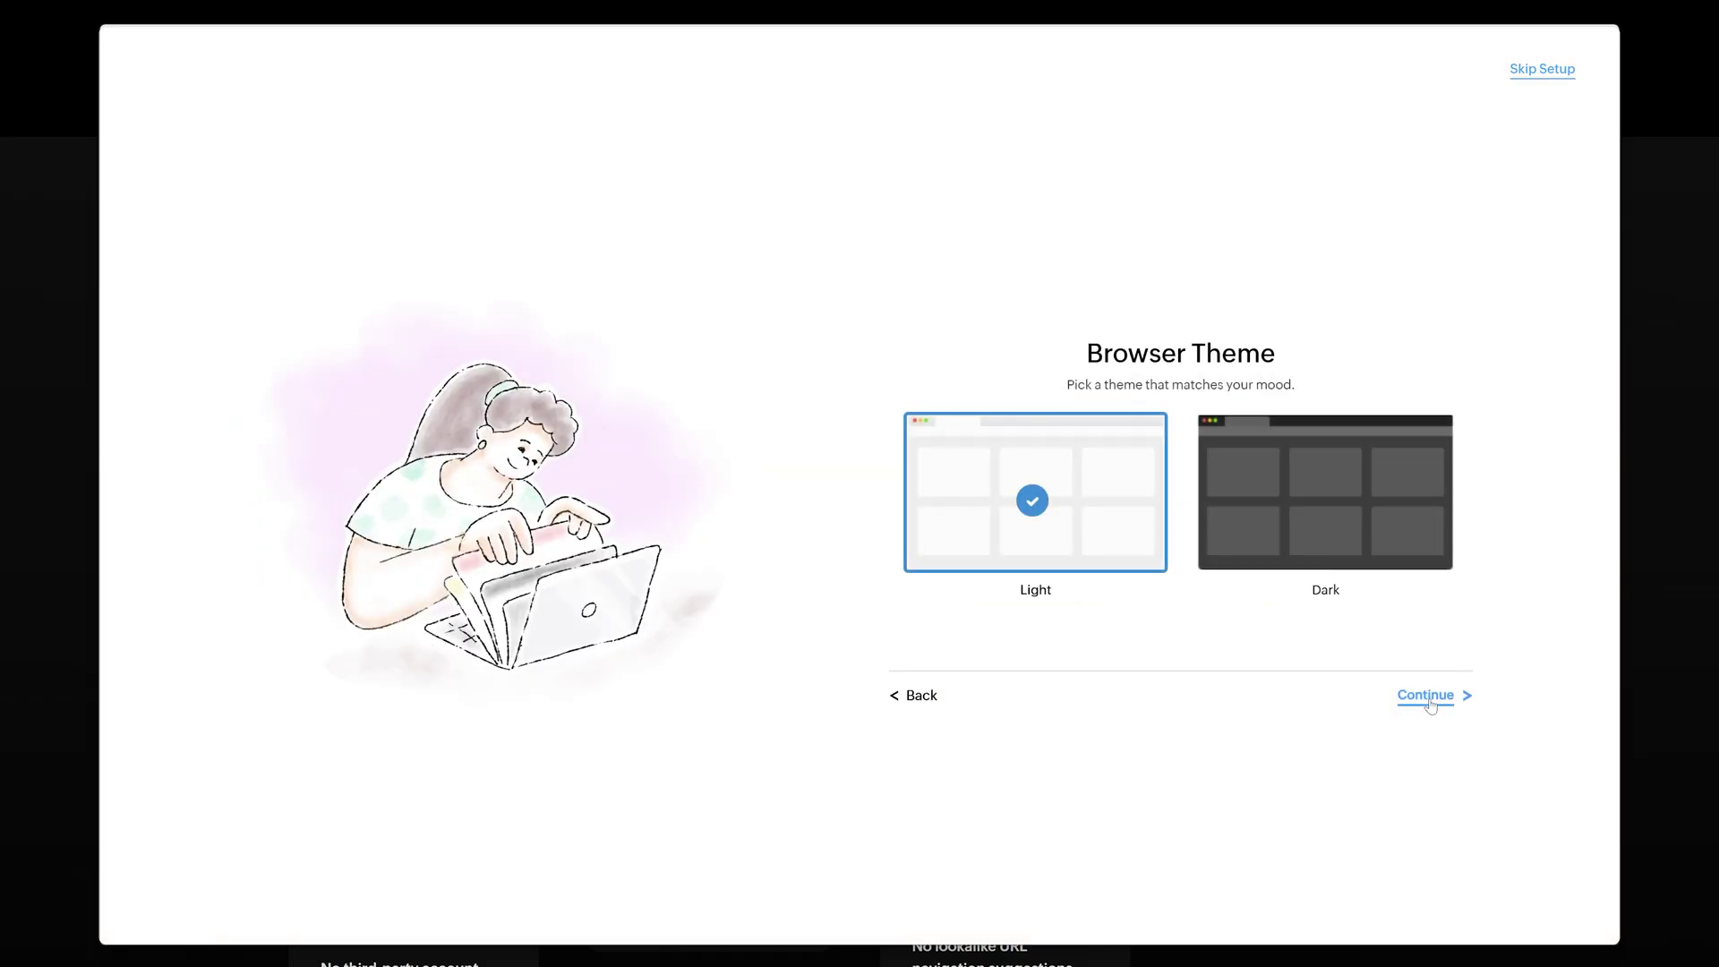
pyautogui.click(1281, 543)
pyautogui.click(1442, 707)
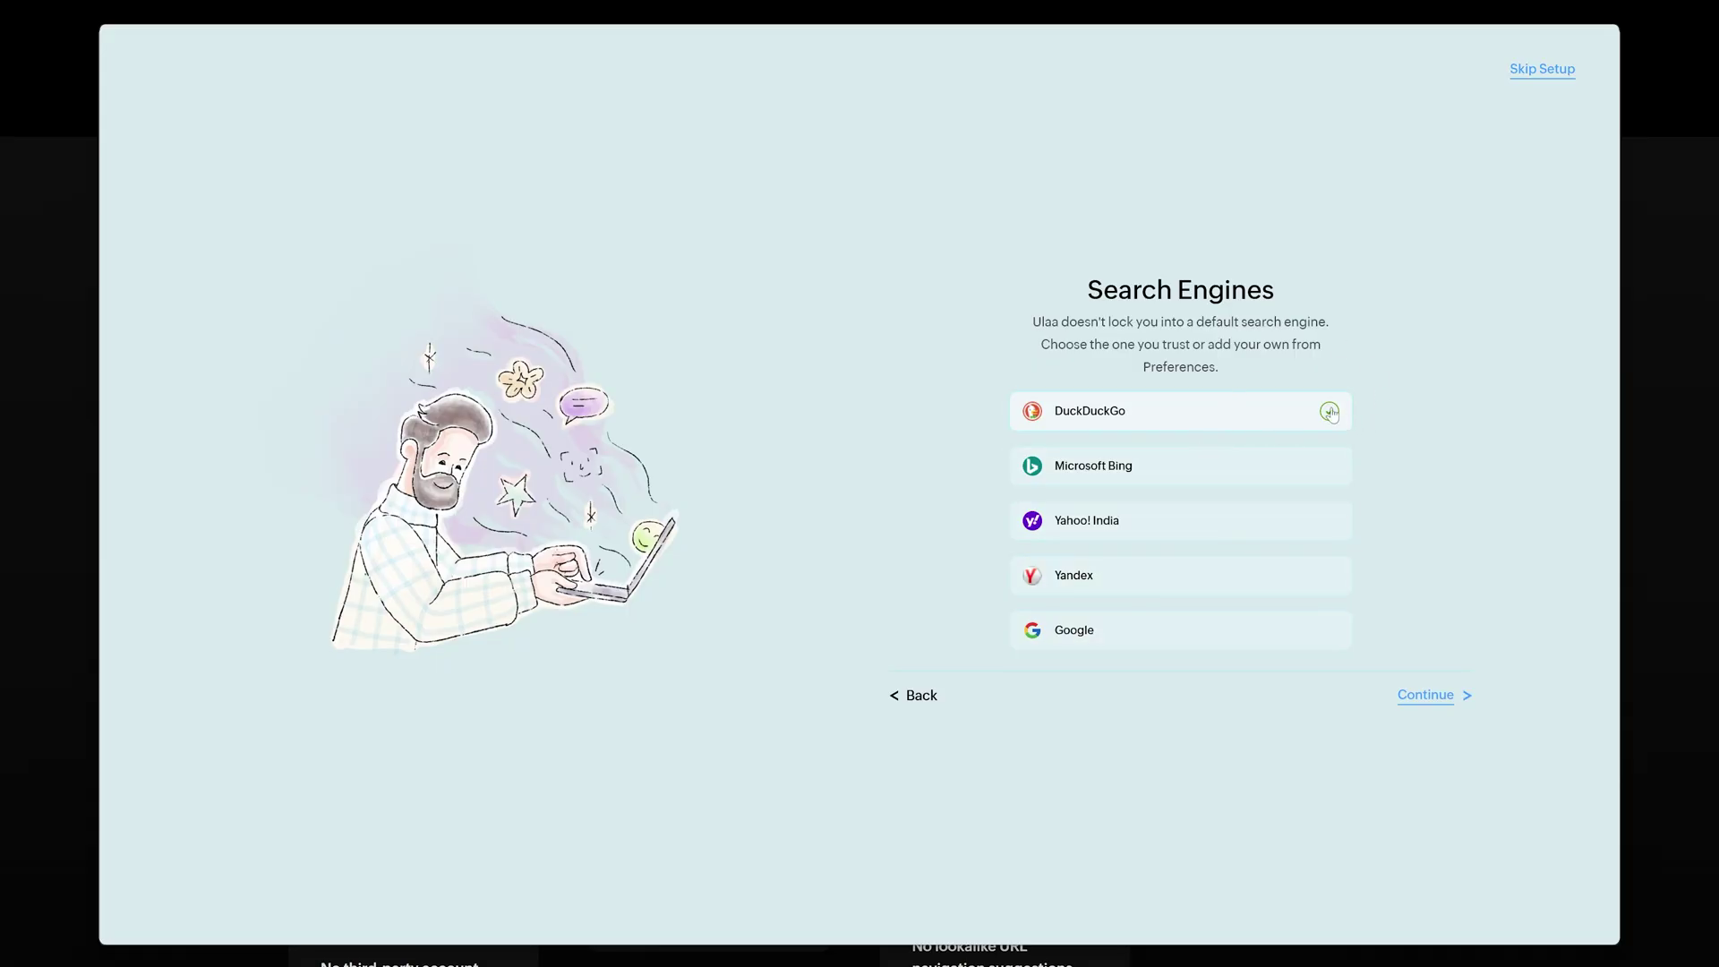
pyautogui.click(1151, 649)
pyautogui.click(1451, 704)
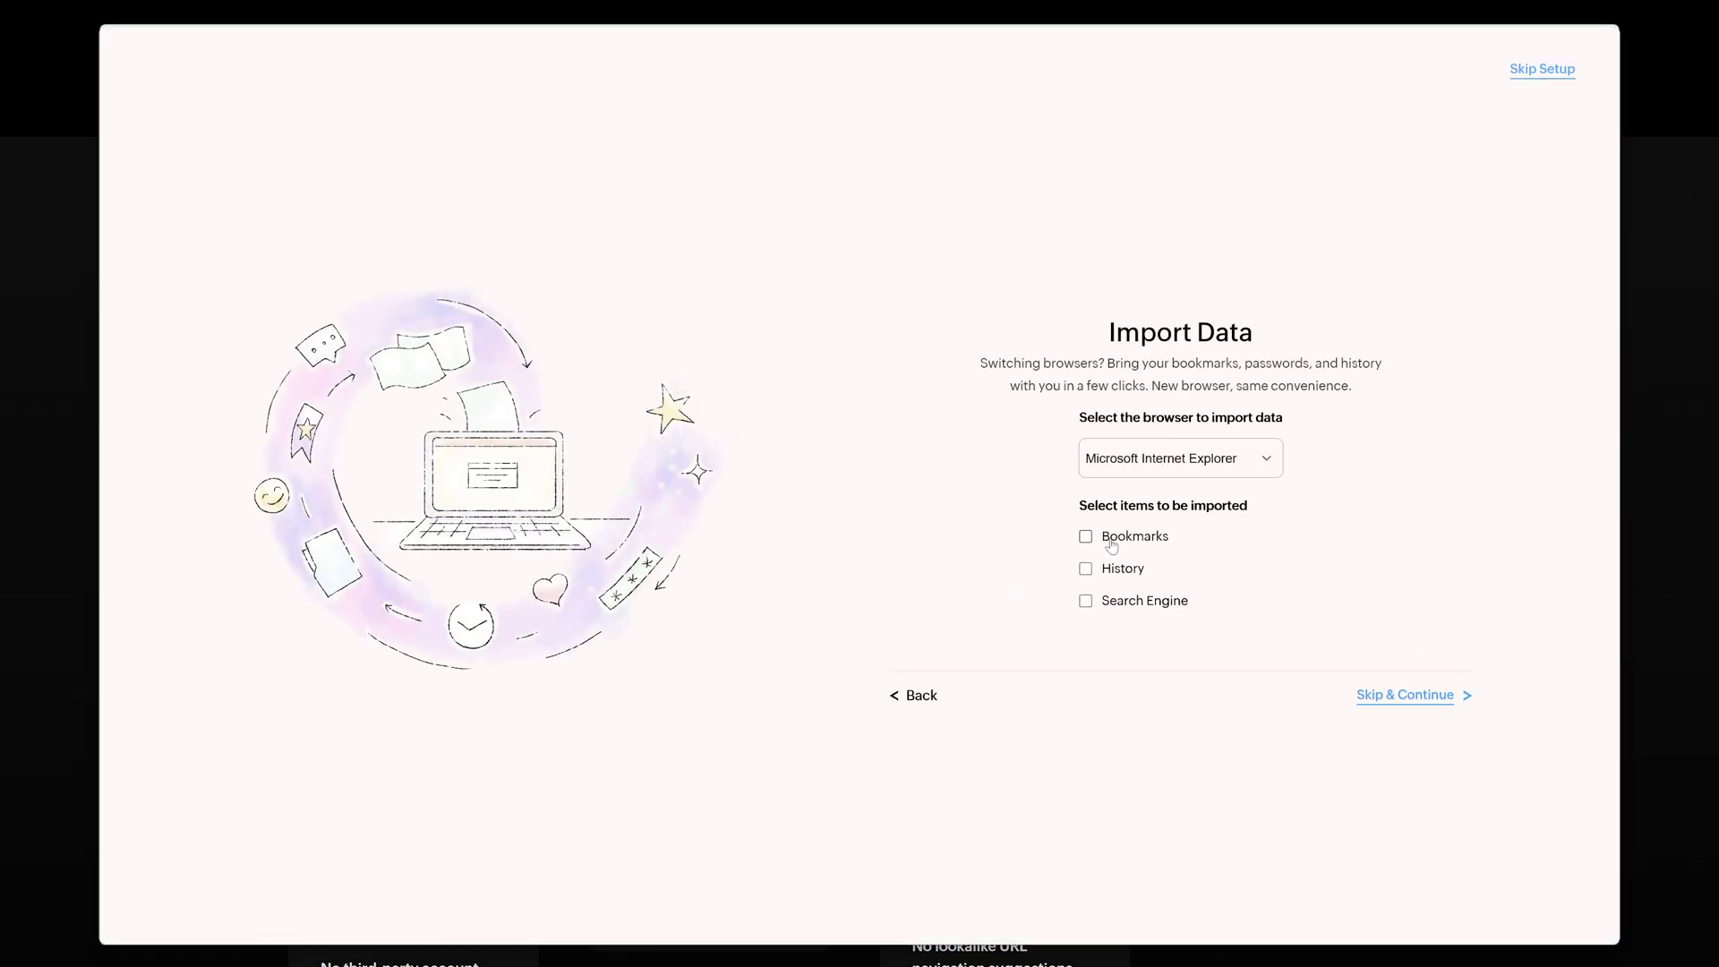
# Skip importing data, leaving Internet Explorer as the source, and skip signing in.
pyautogui.click(1211, 445)
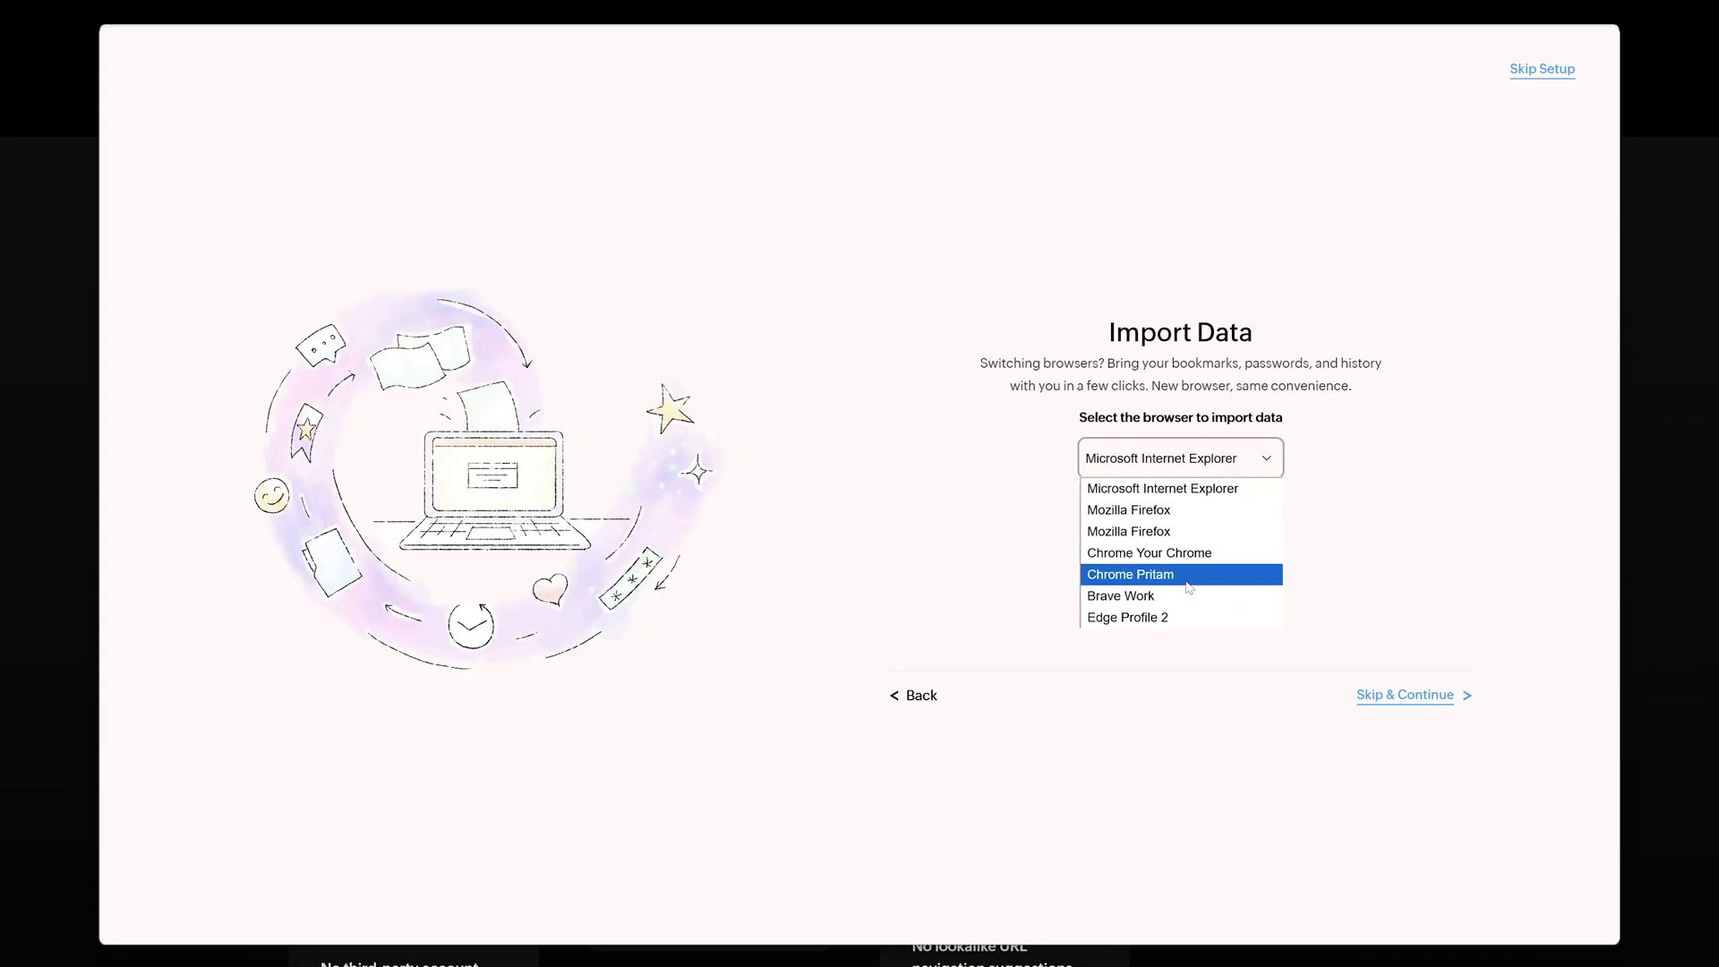
pyautogui.click(1395, 460)
pyautogui.click(1215, 457)
pyautogui.click(1424, 442)
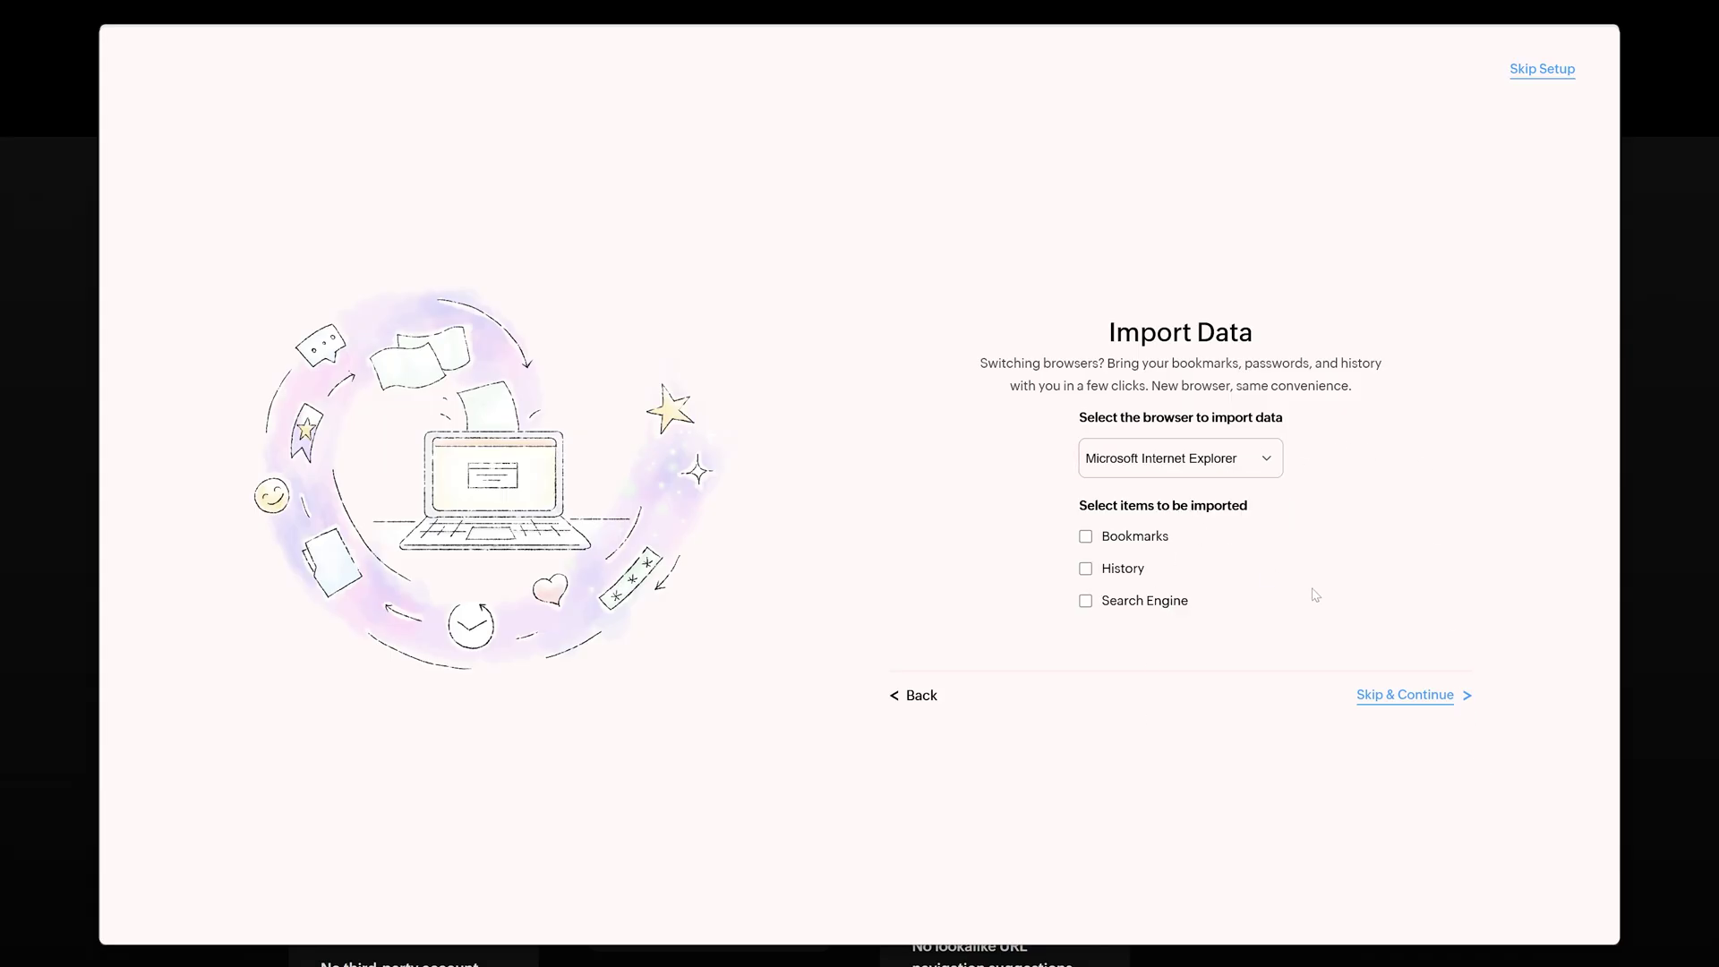
pyautogui.click(1399, 697)
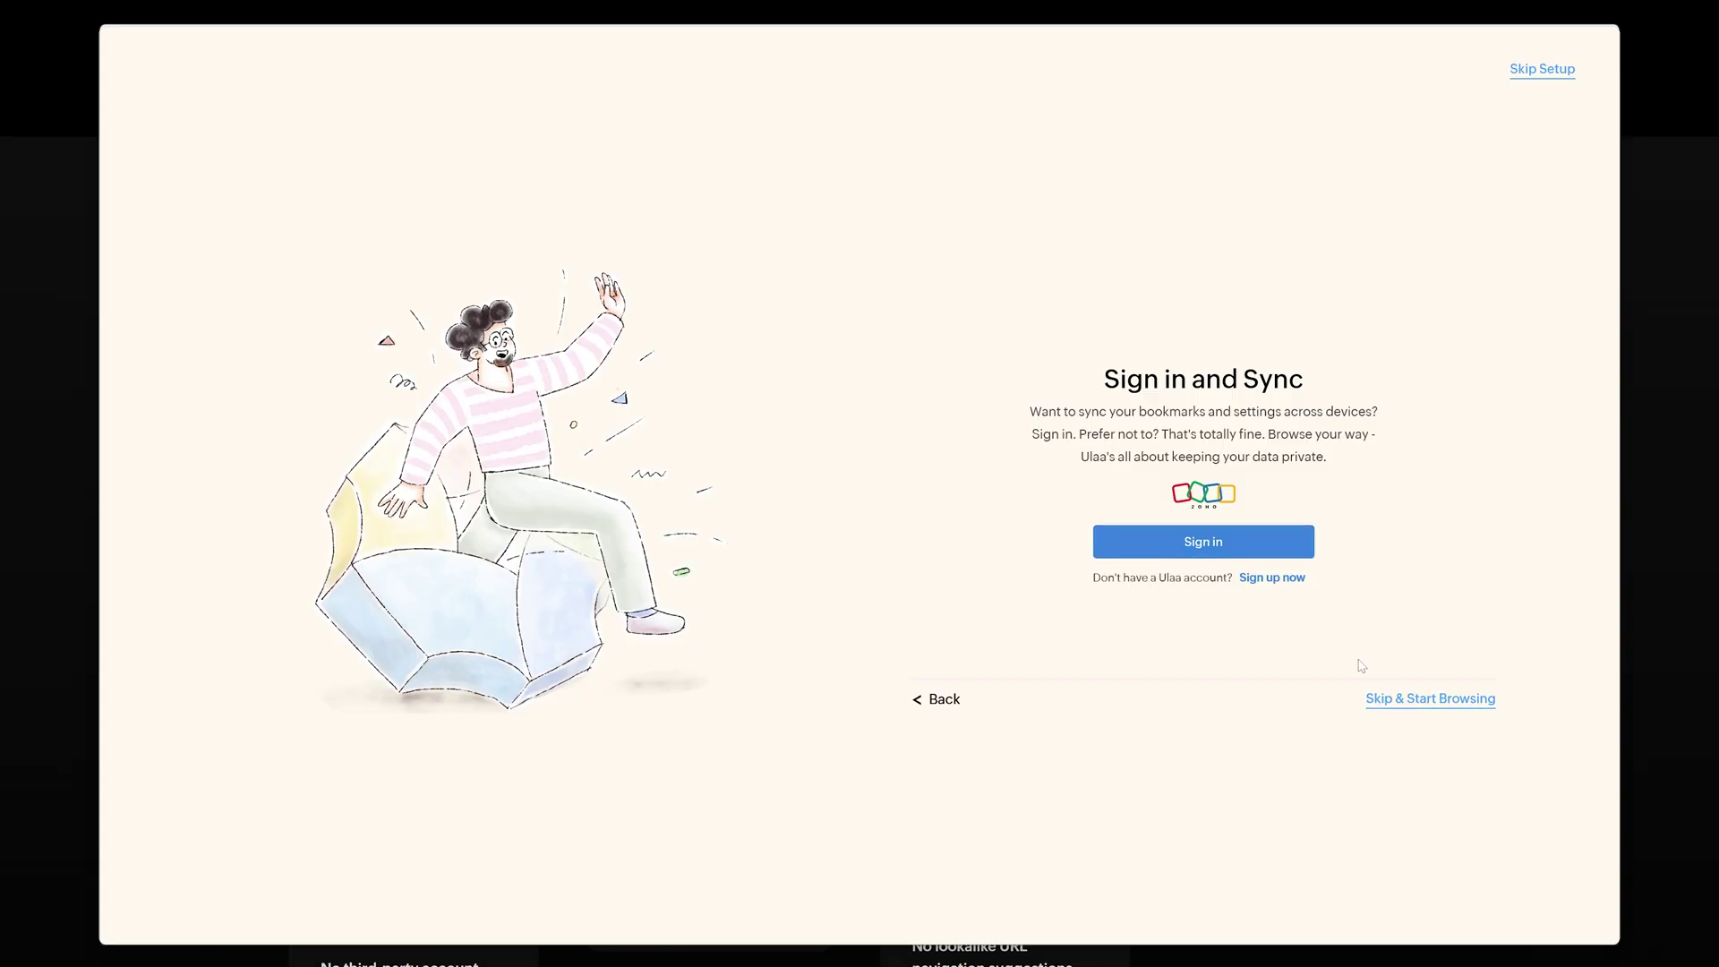
pyautogui.click(1422, 702)
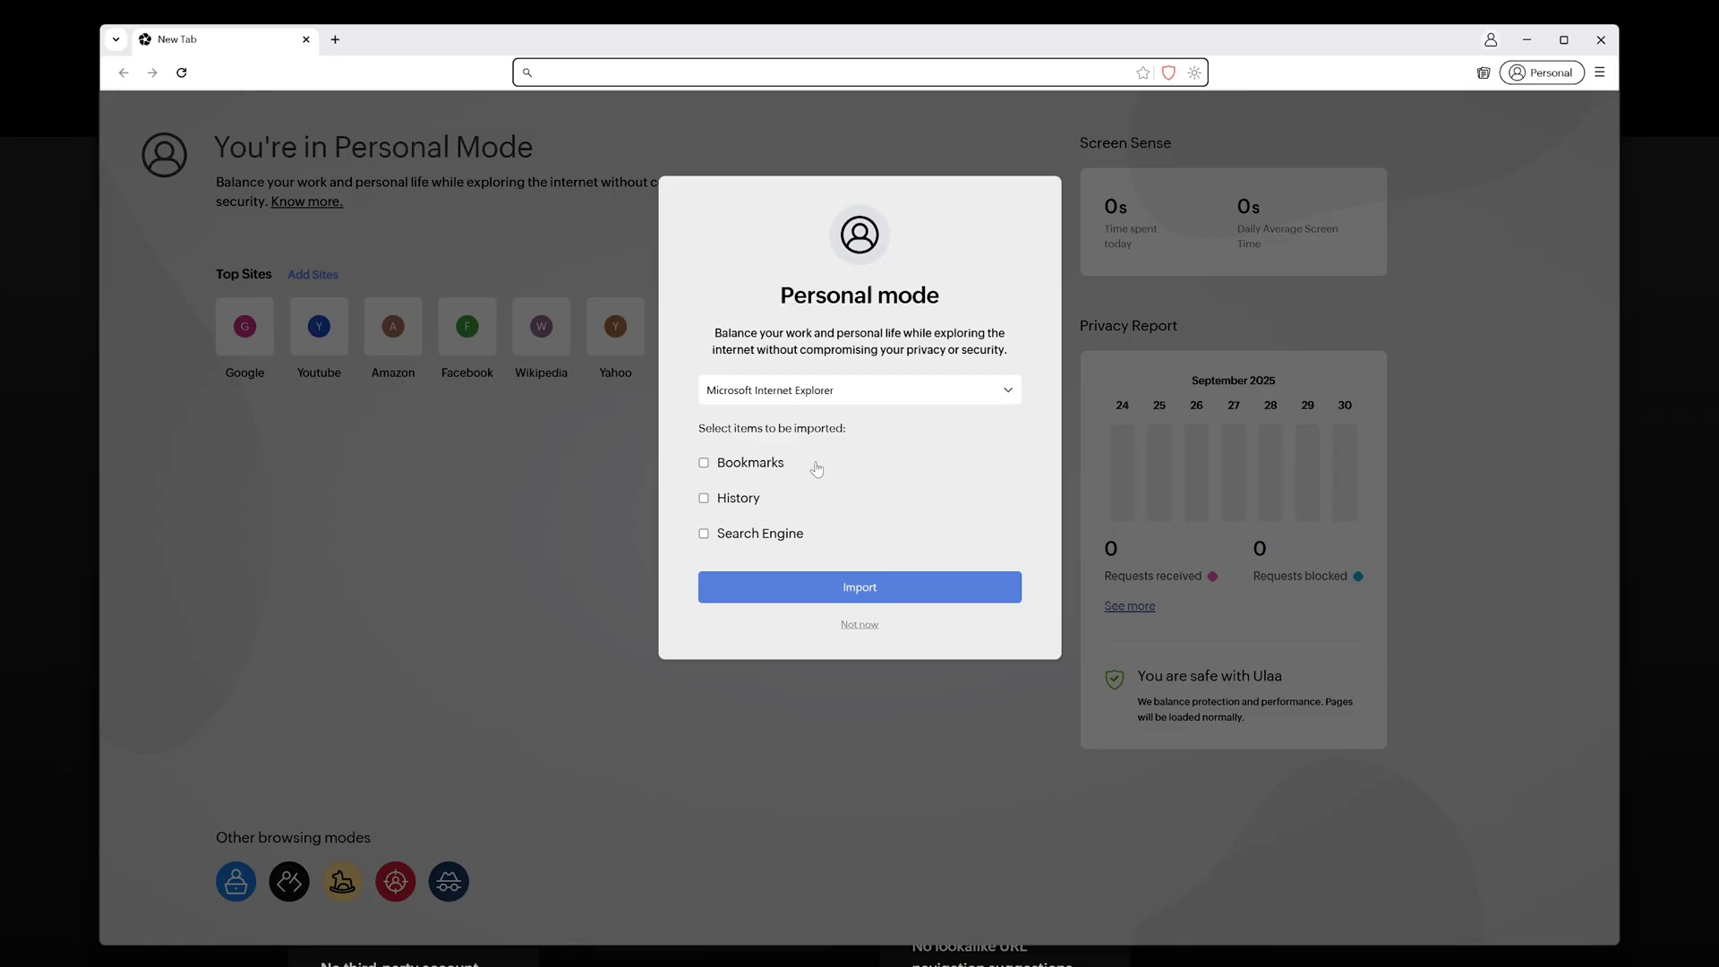
# Decline the Personal mode import, maximize the window, and show the browsing-mode list.
pyautogui.click(862, 624)
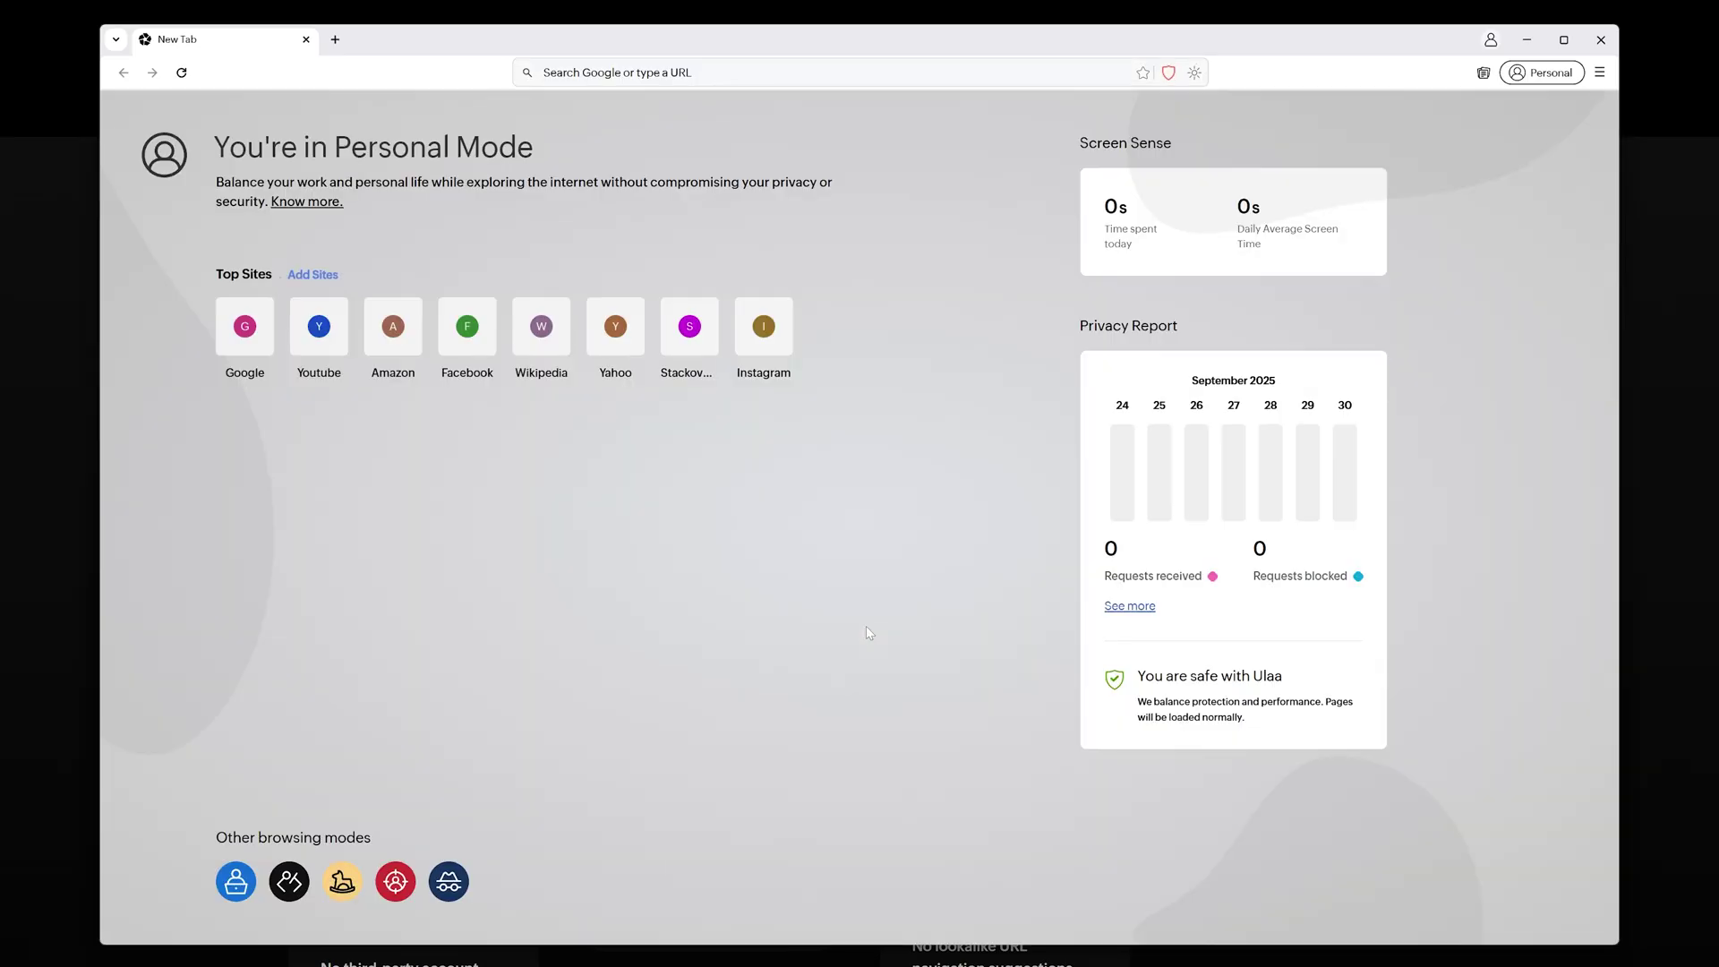
pyautogui.click(1565, 40)
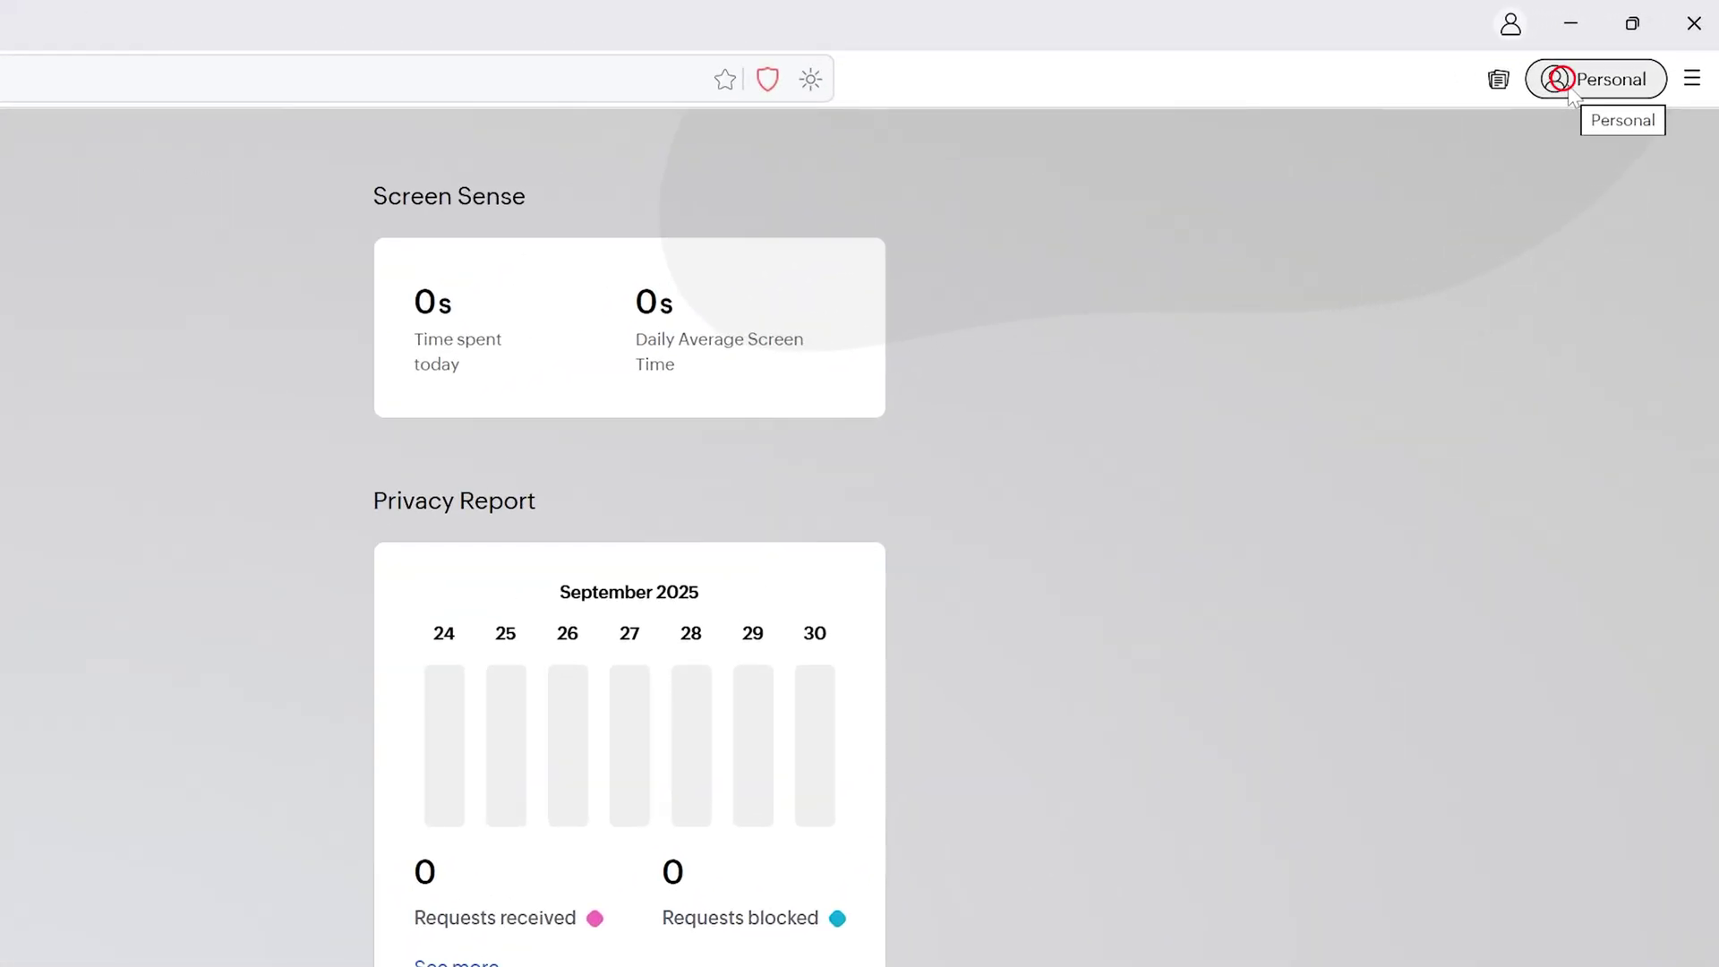
pyautogui.click(1636, 45)
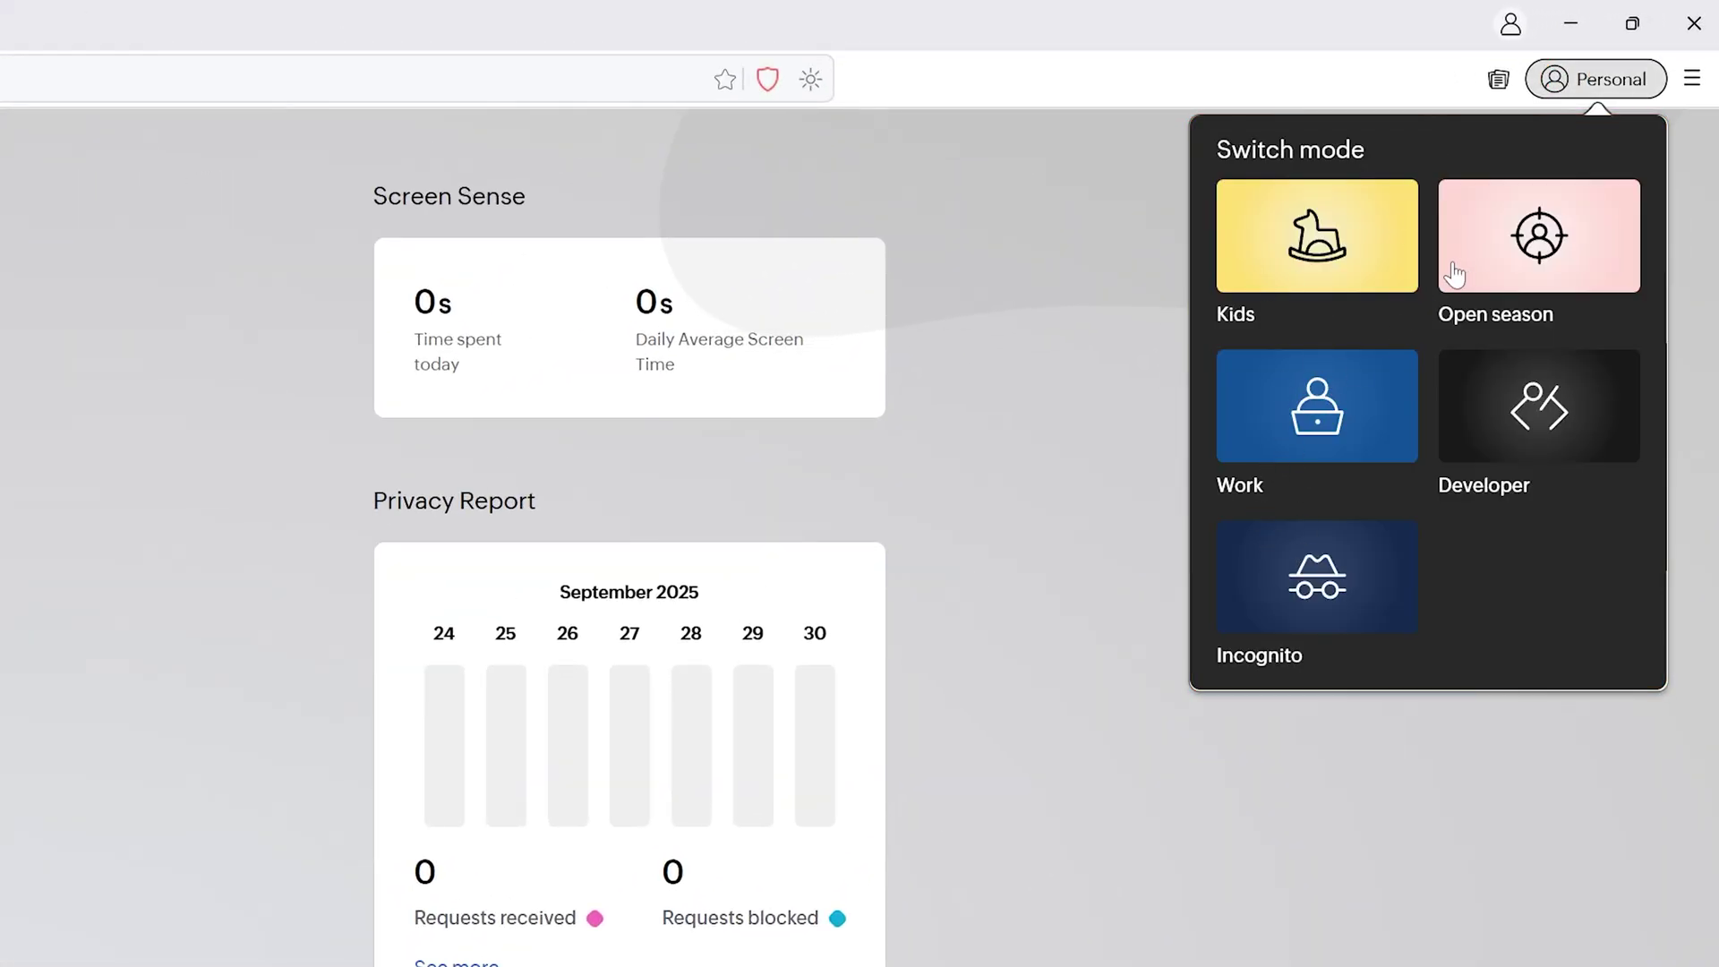
pyautogui.click(1539, 238)
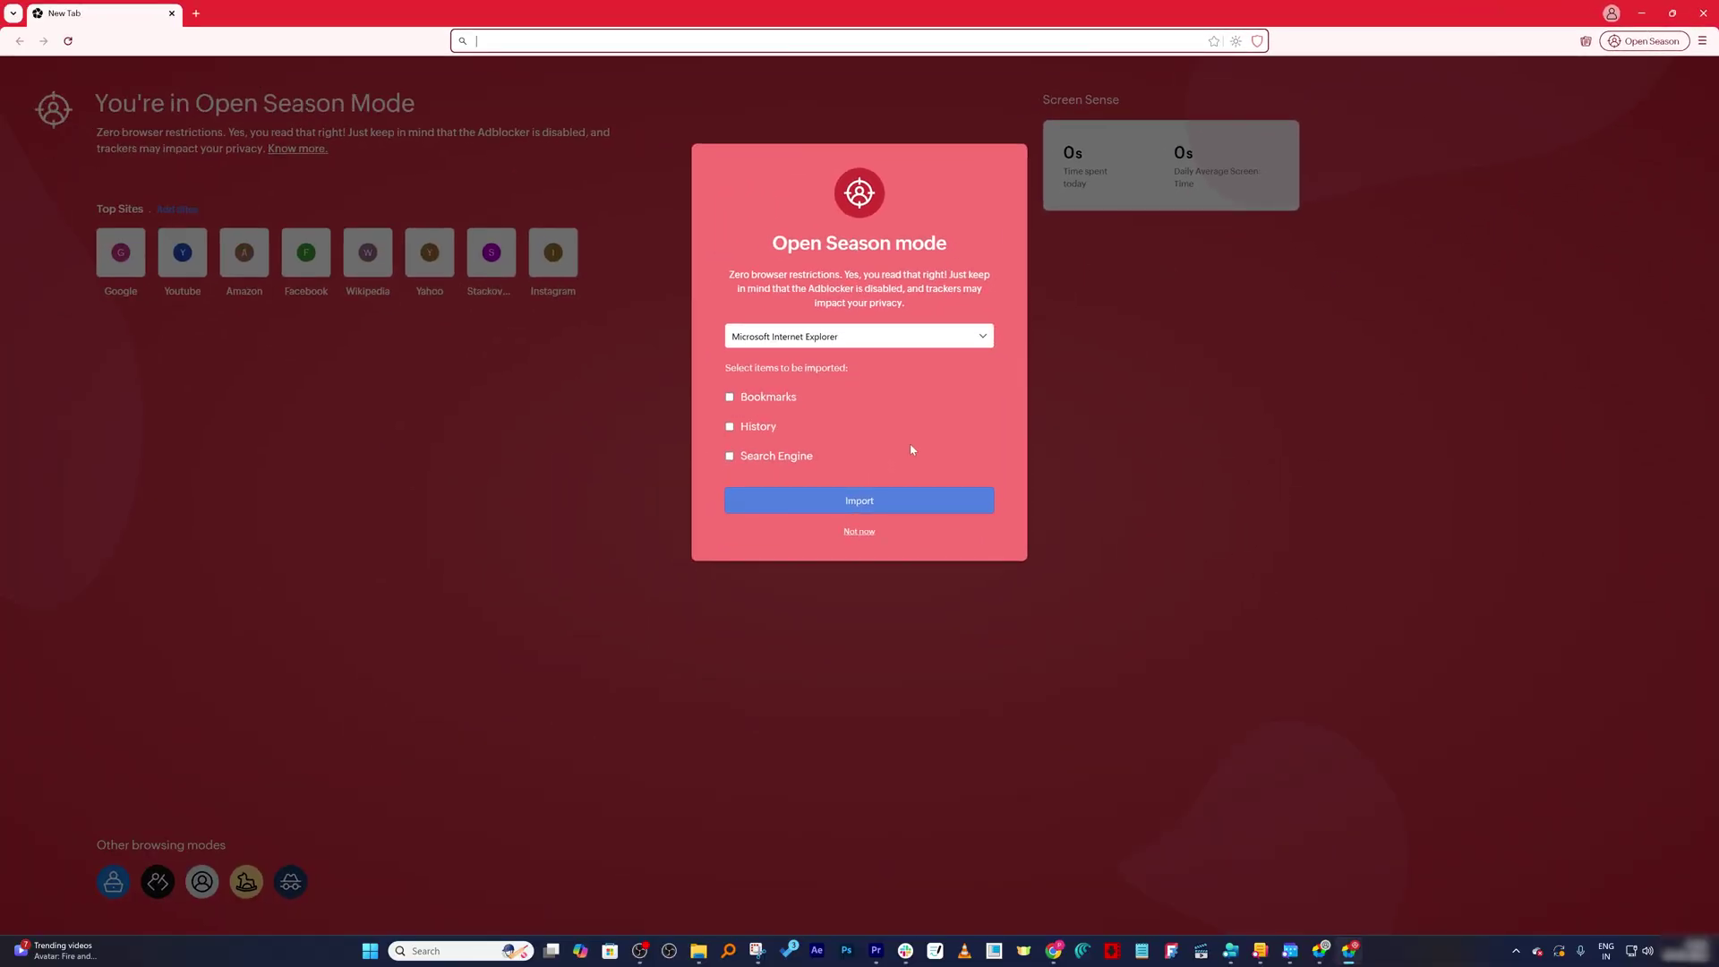
pyautogui.click(860, 531)
pyautogui.click(1645, 41)
pyautogui.click(1619, 123)
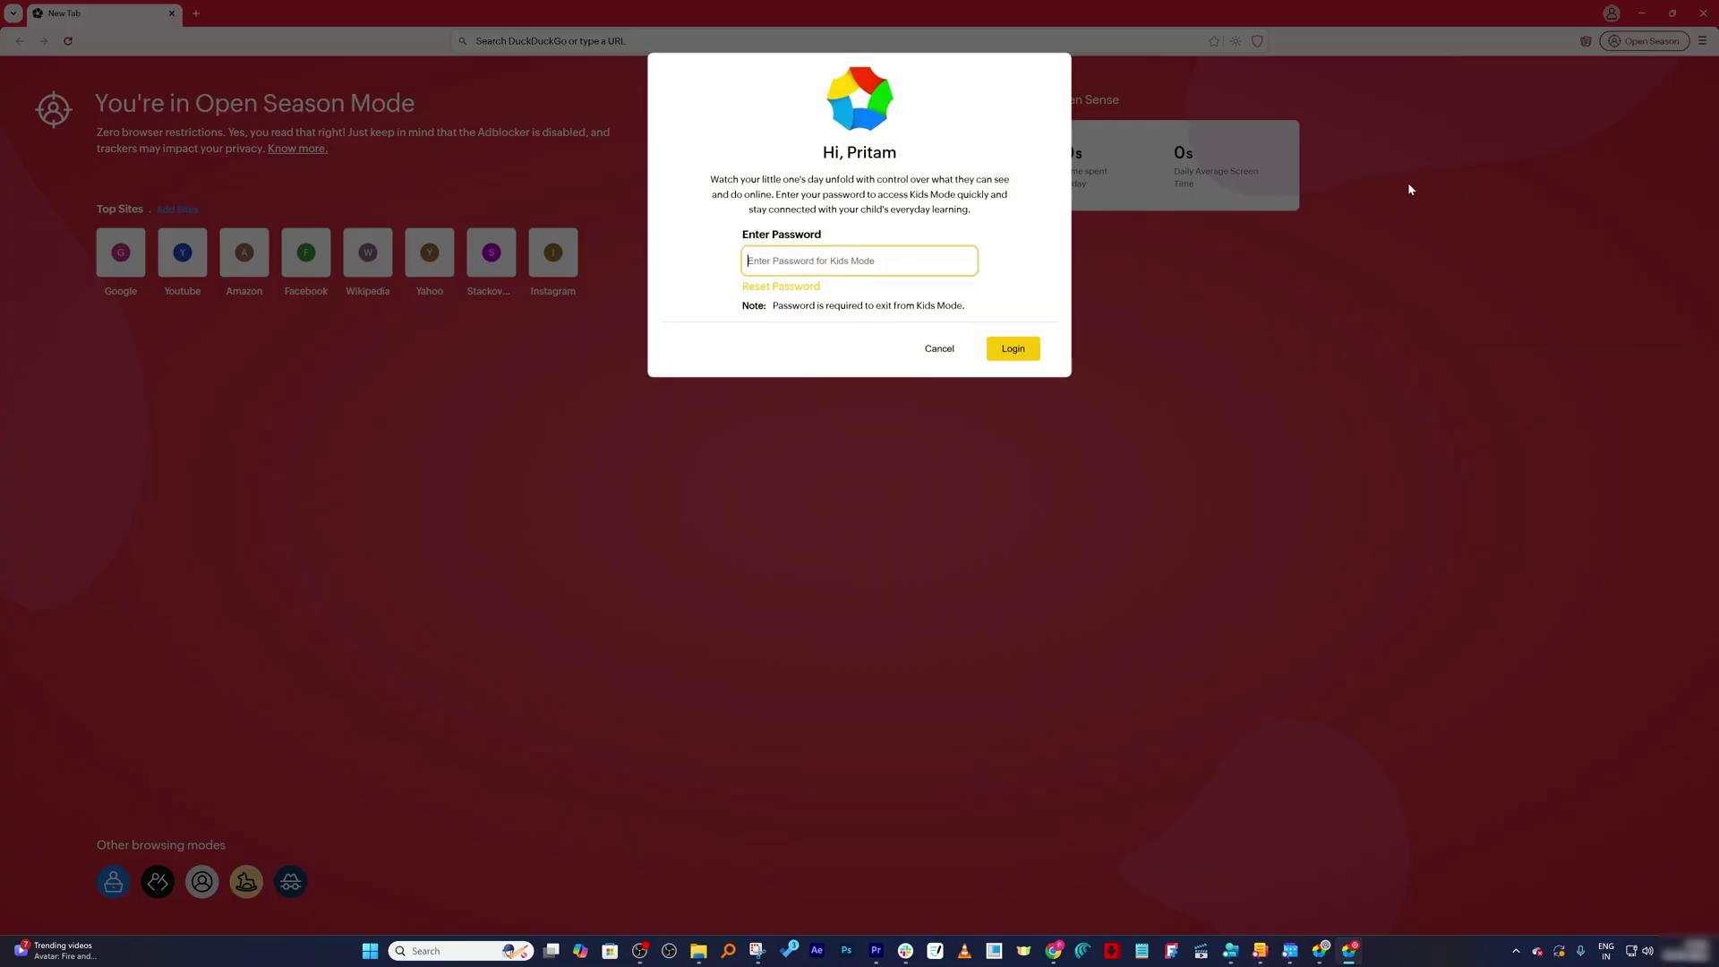
pyautogui.press('Return')
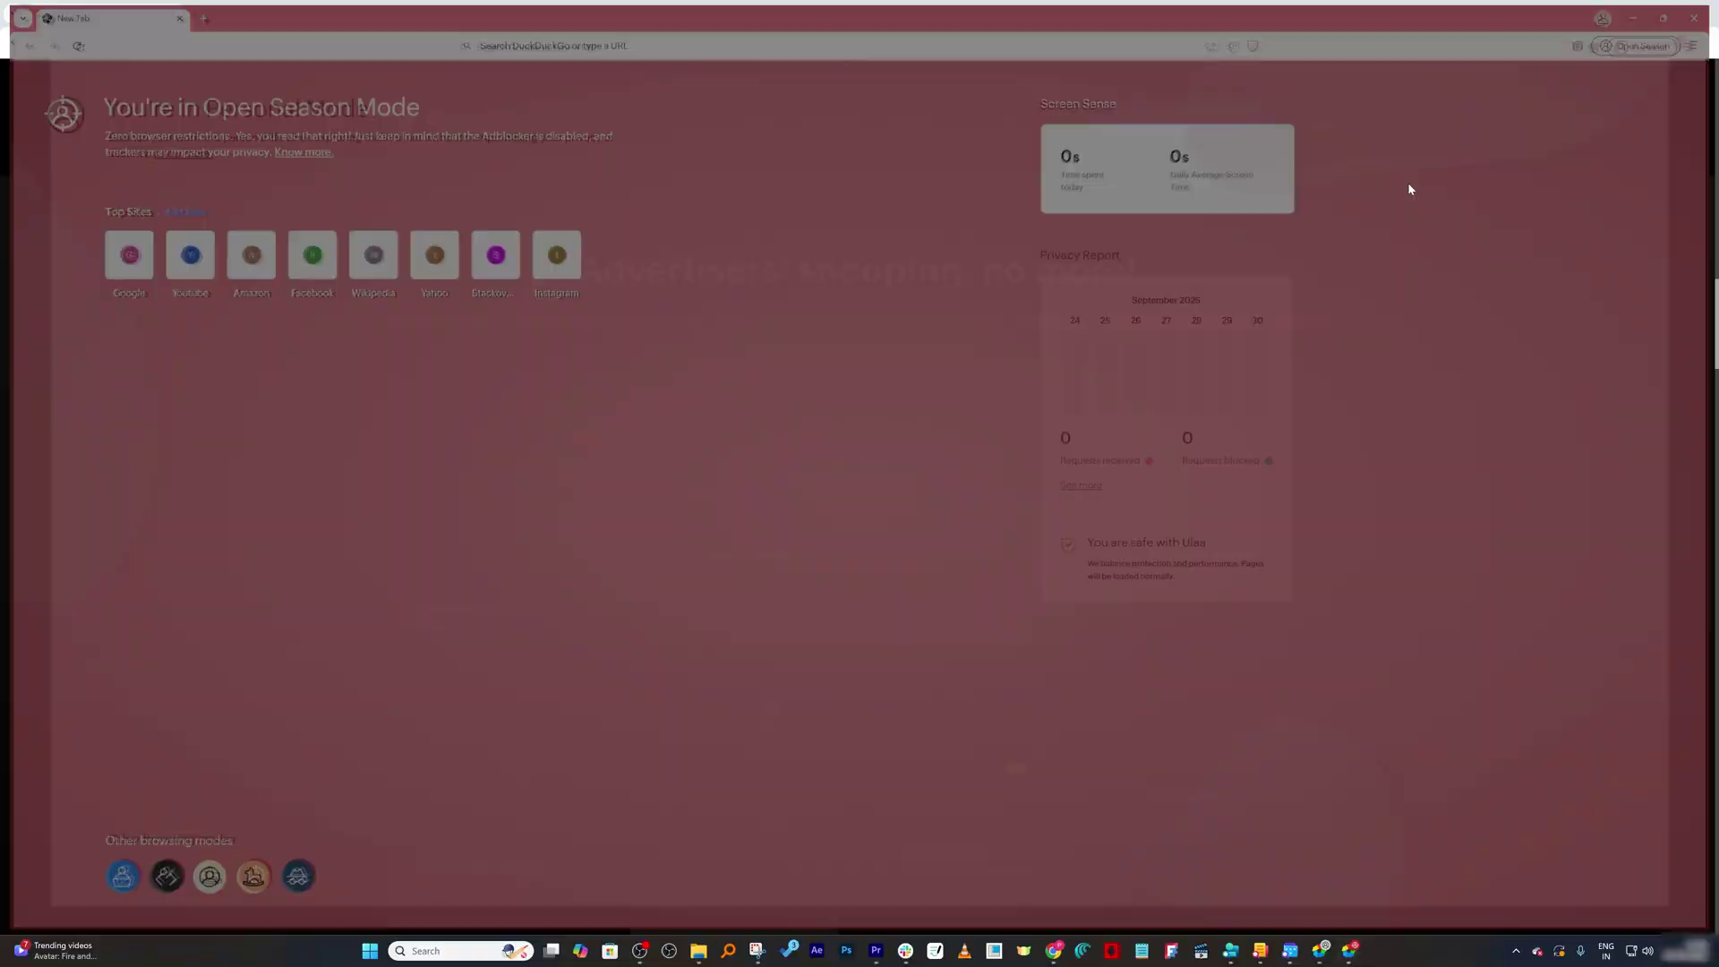
# Visit the Scratch and YouTube Kids favourites, returning to the Kids Mode start page each time.
pyautogui.click(134, 258)
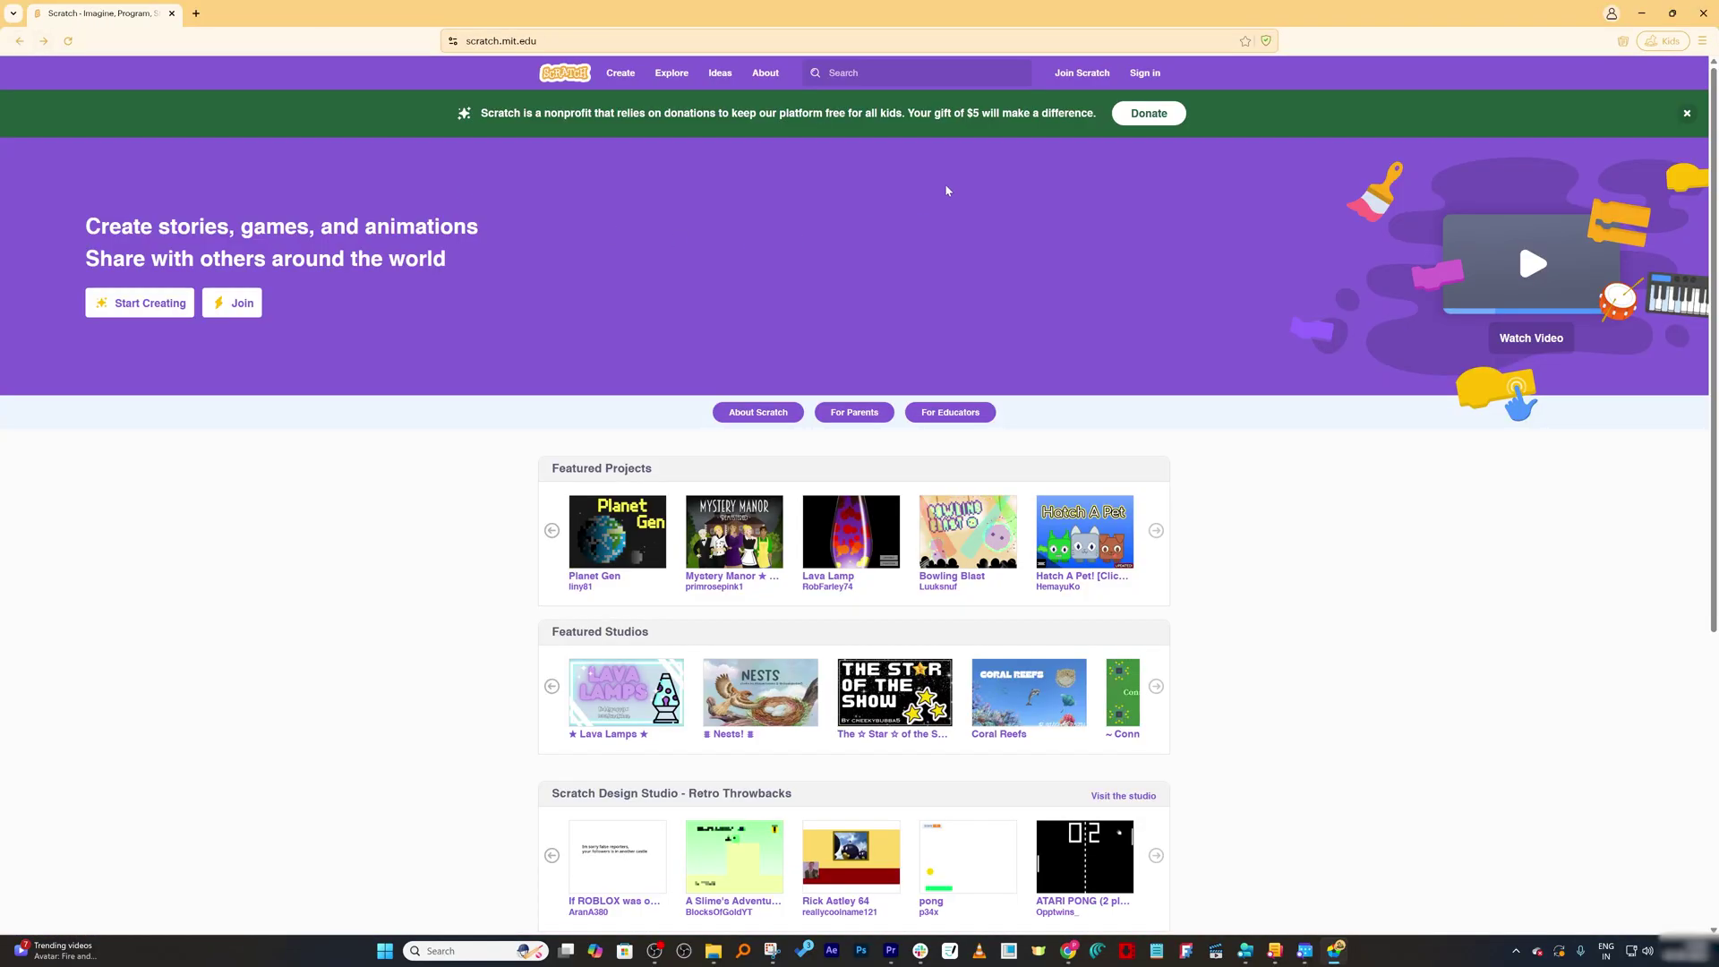
pyautogui.click(19, 40)
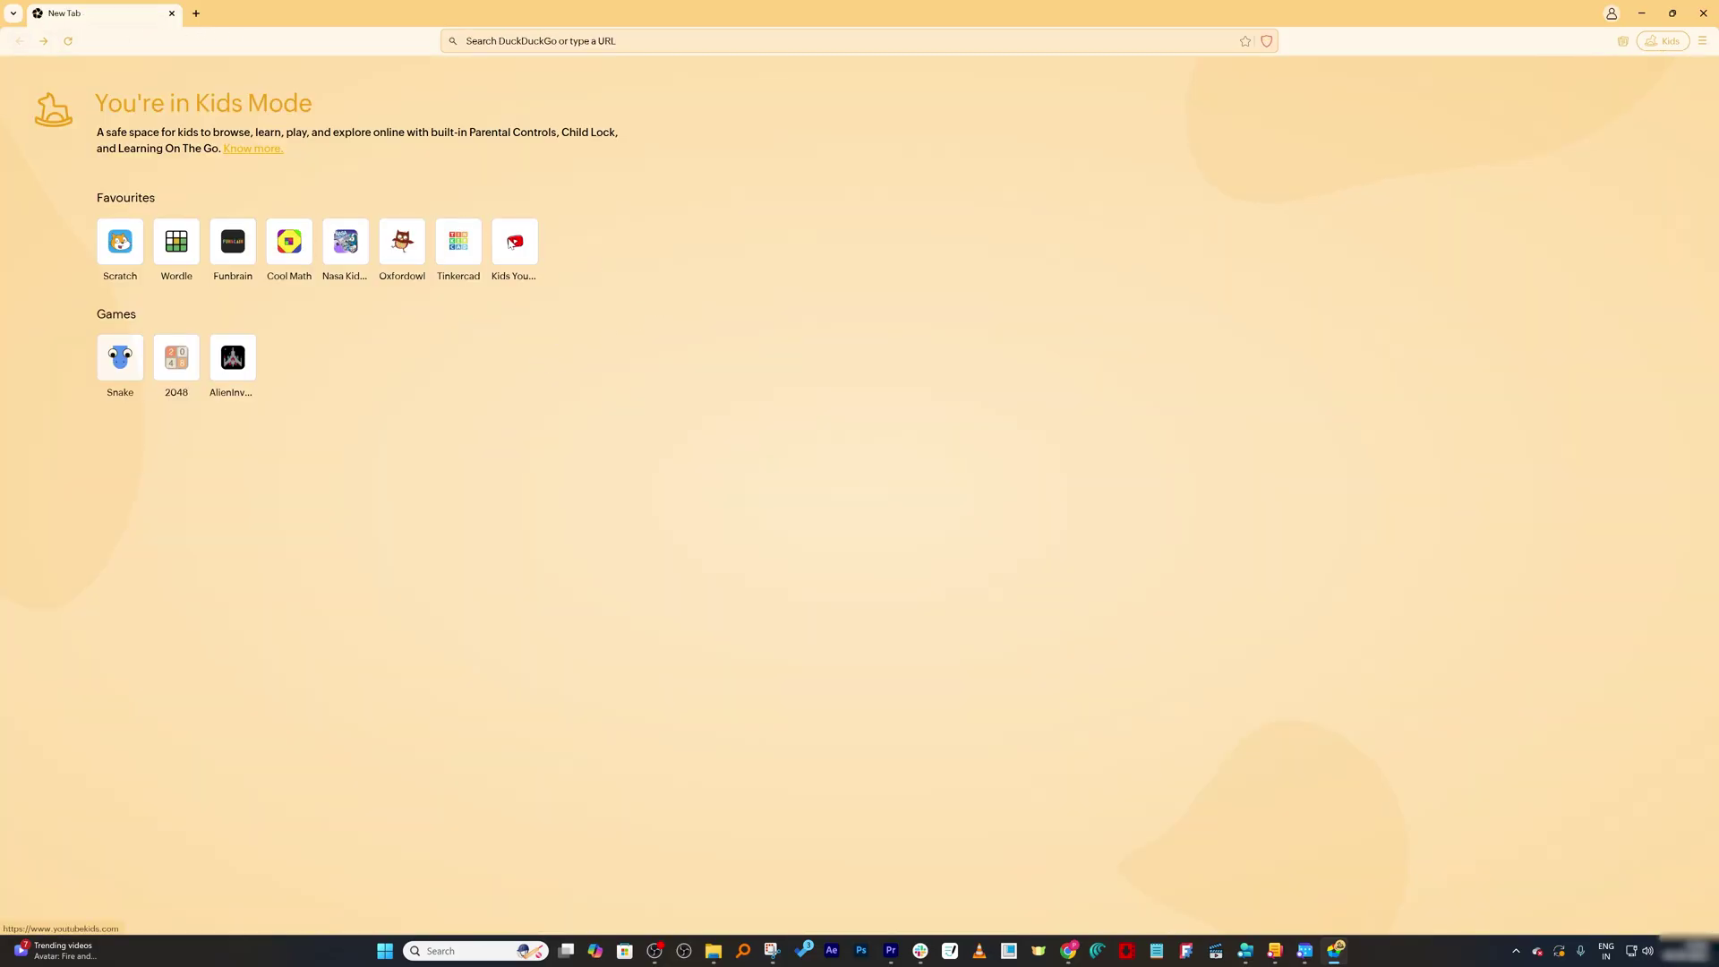
pyautogui.click(515, 242)
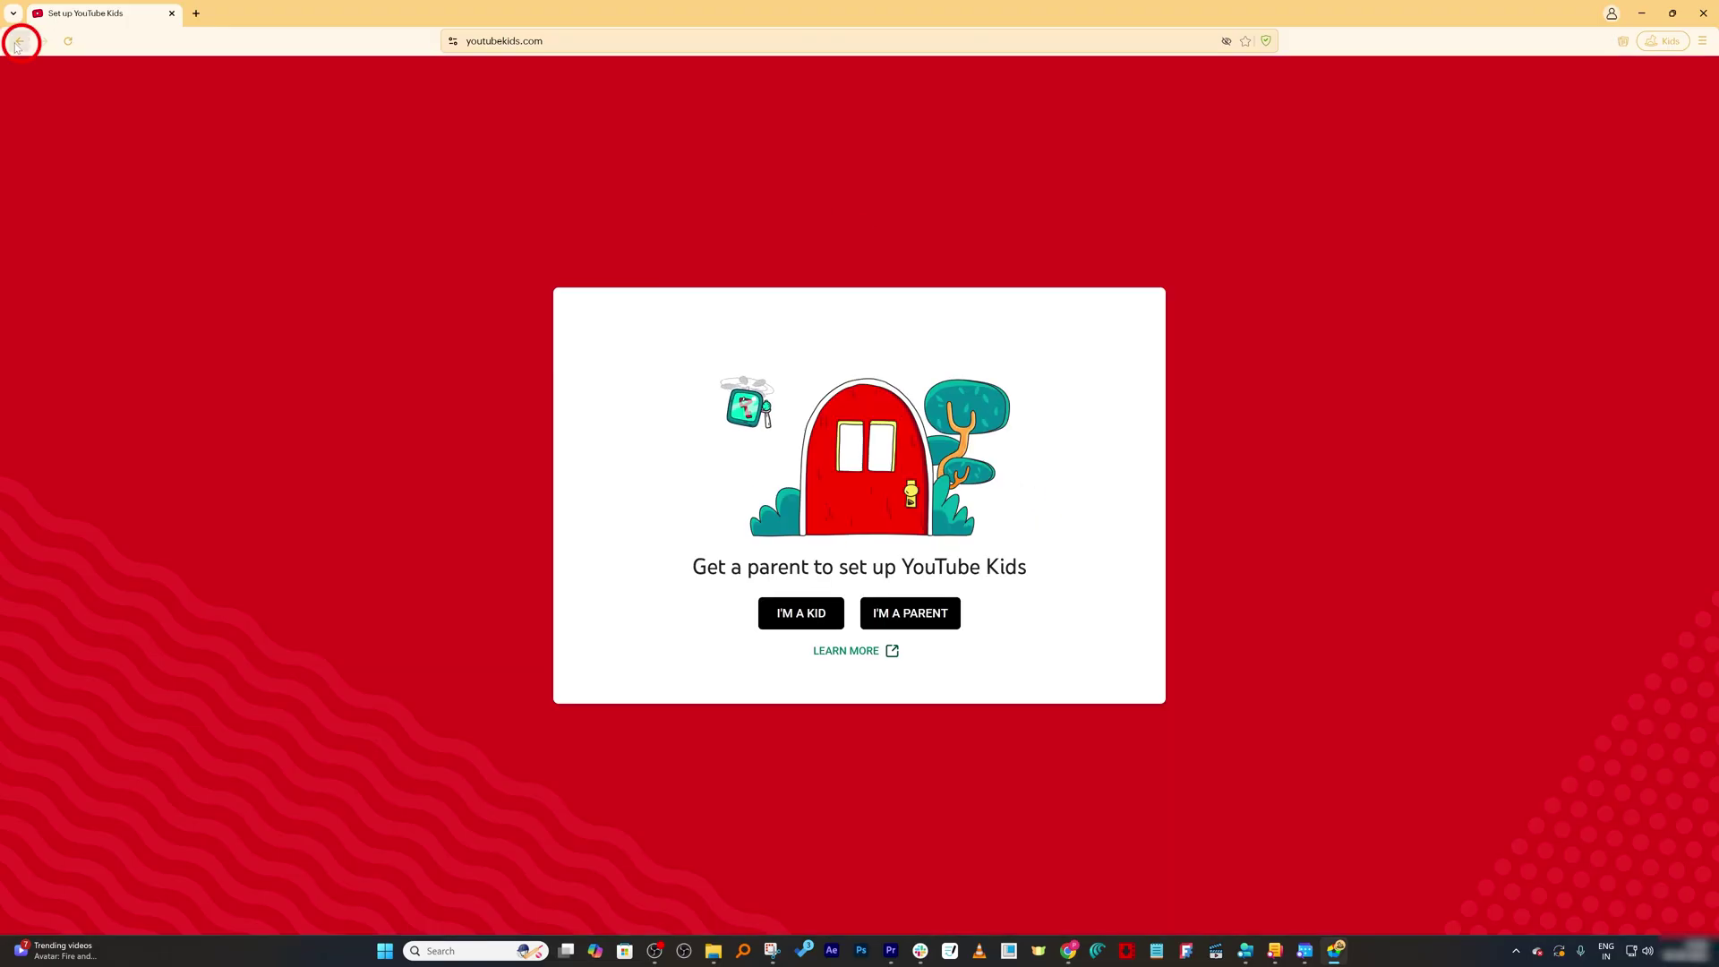
pyautogui.click(19, 40)
pyautogui.click(1703, 13)
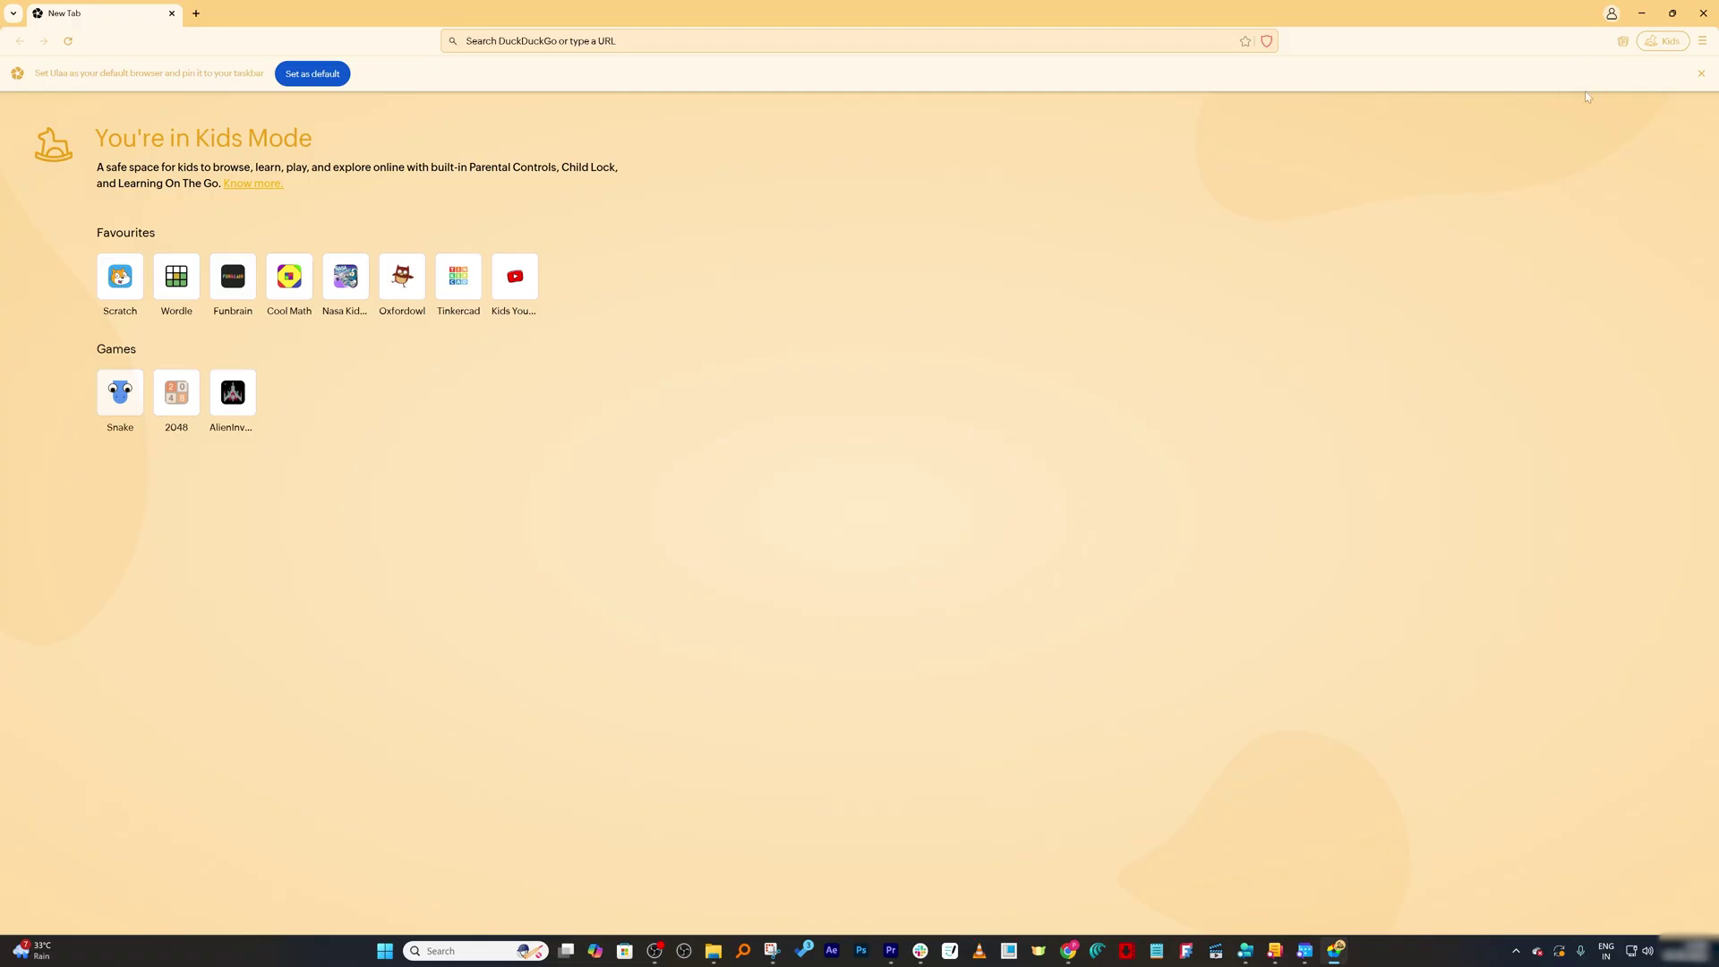
pyautogui.click(1663, 41)
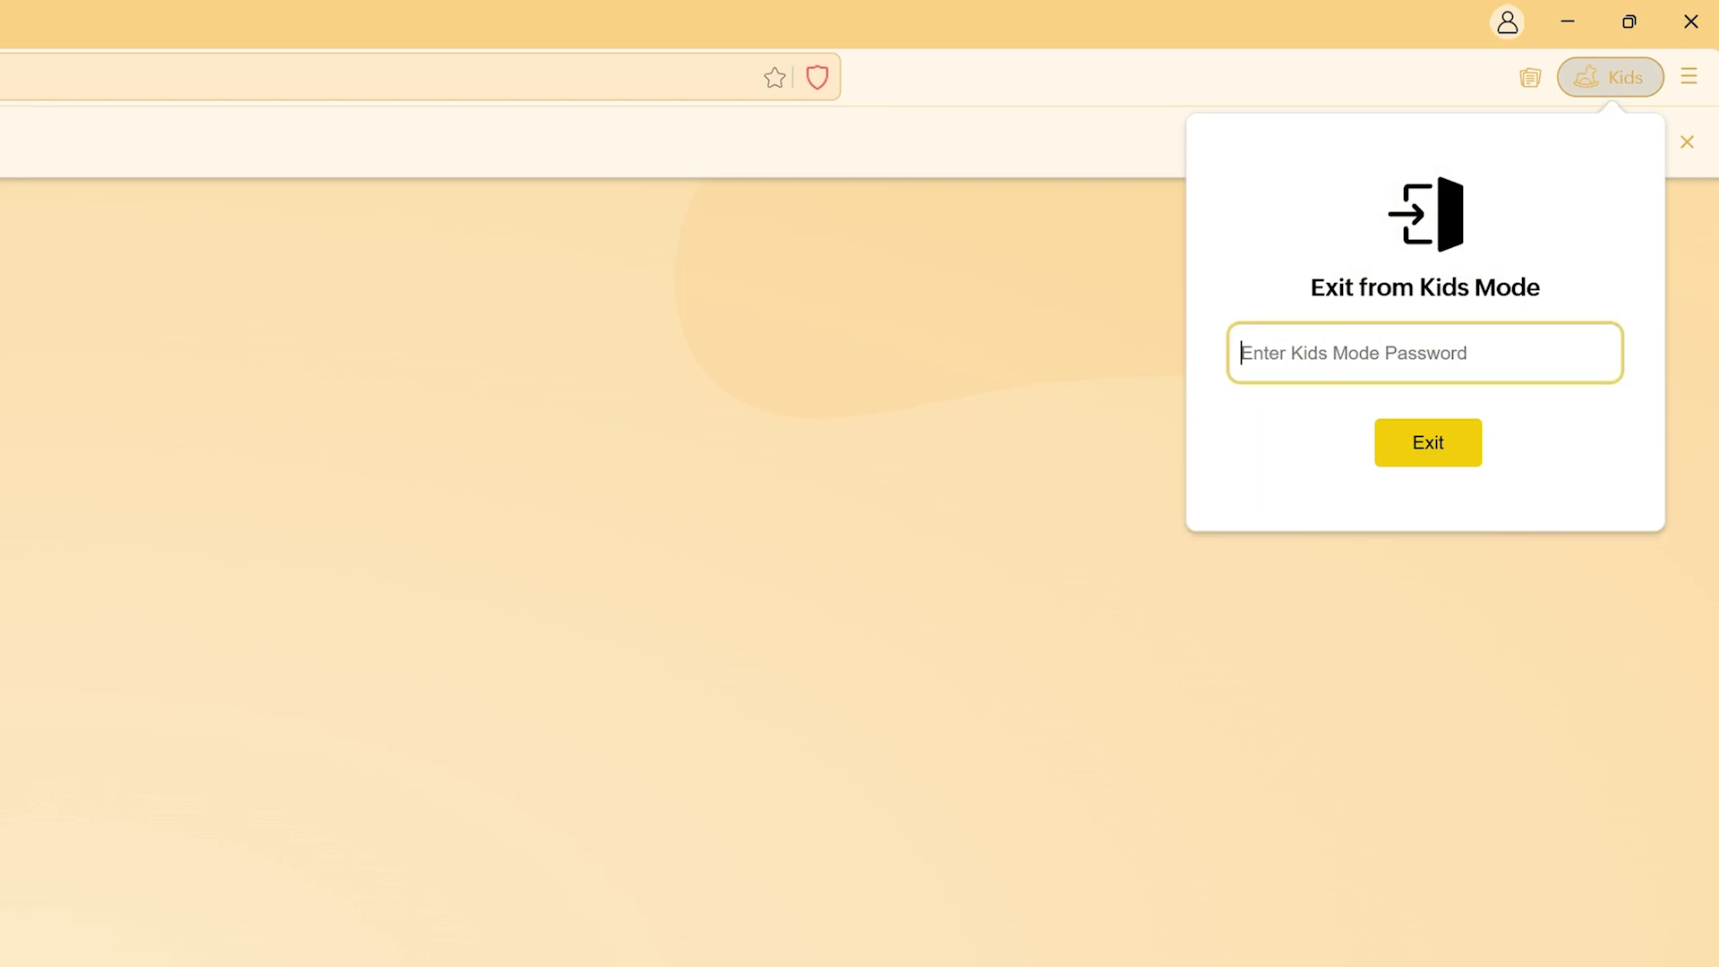
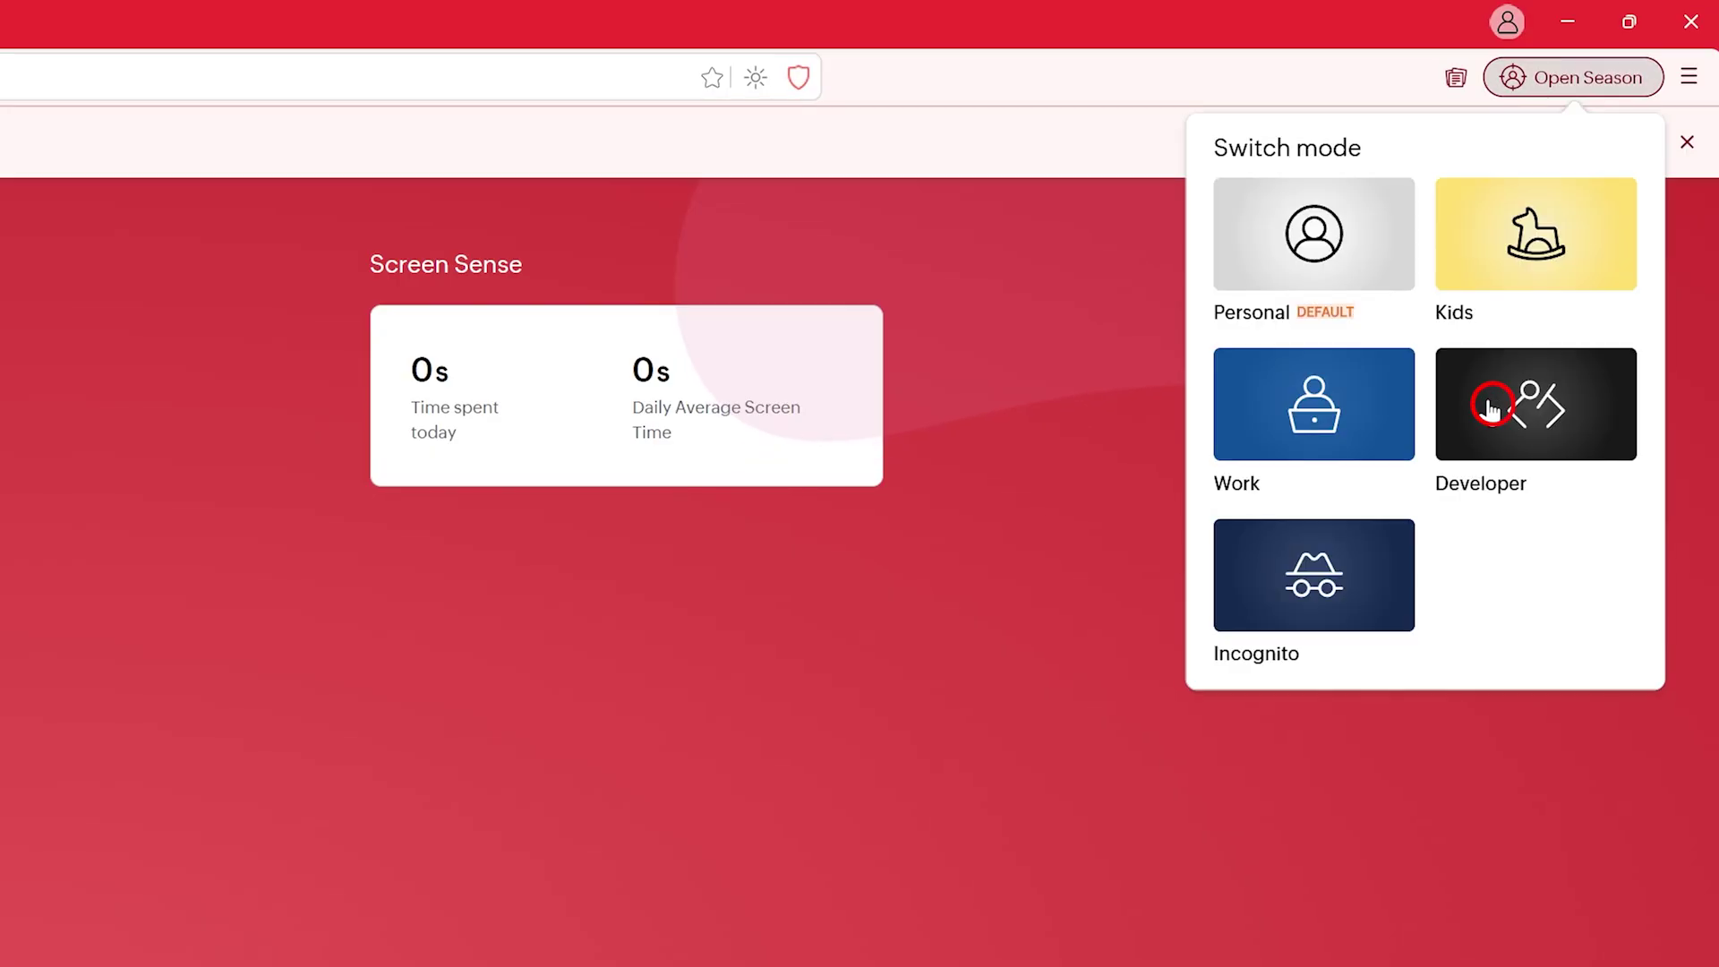
pyautogui.click(1478, 403)
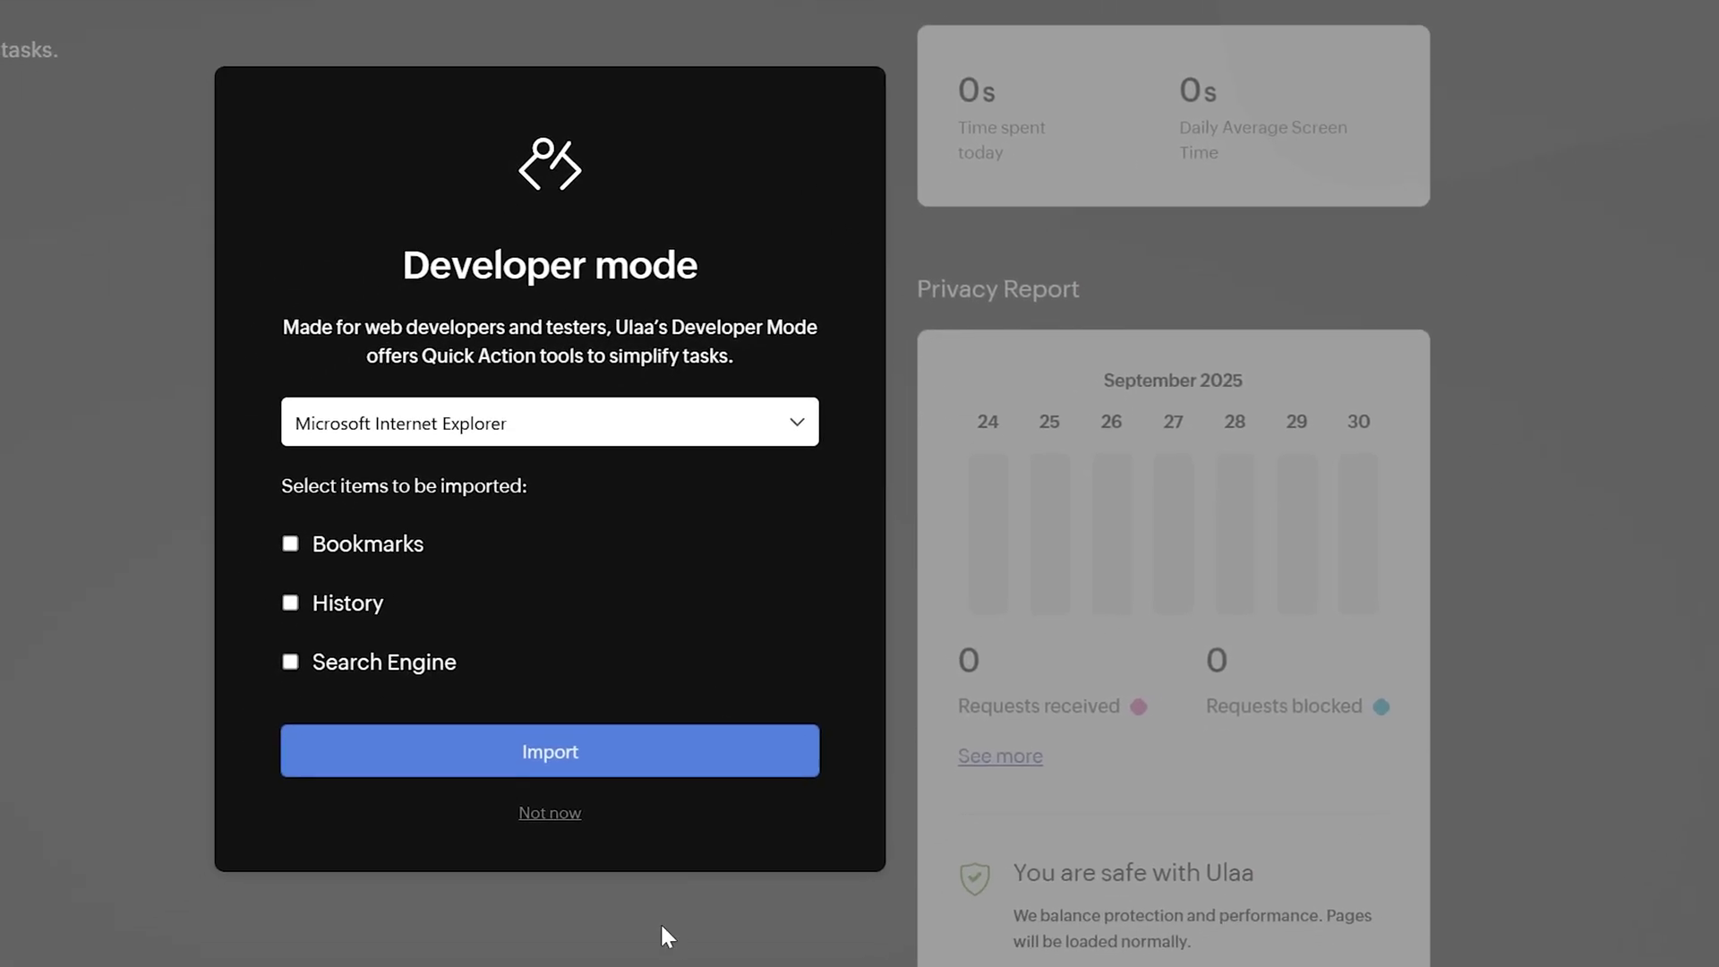
pyautogui.click(550, 811)
pyautogui.click(852, 600)
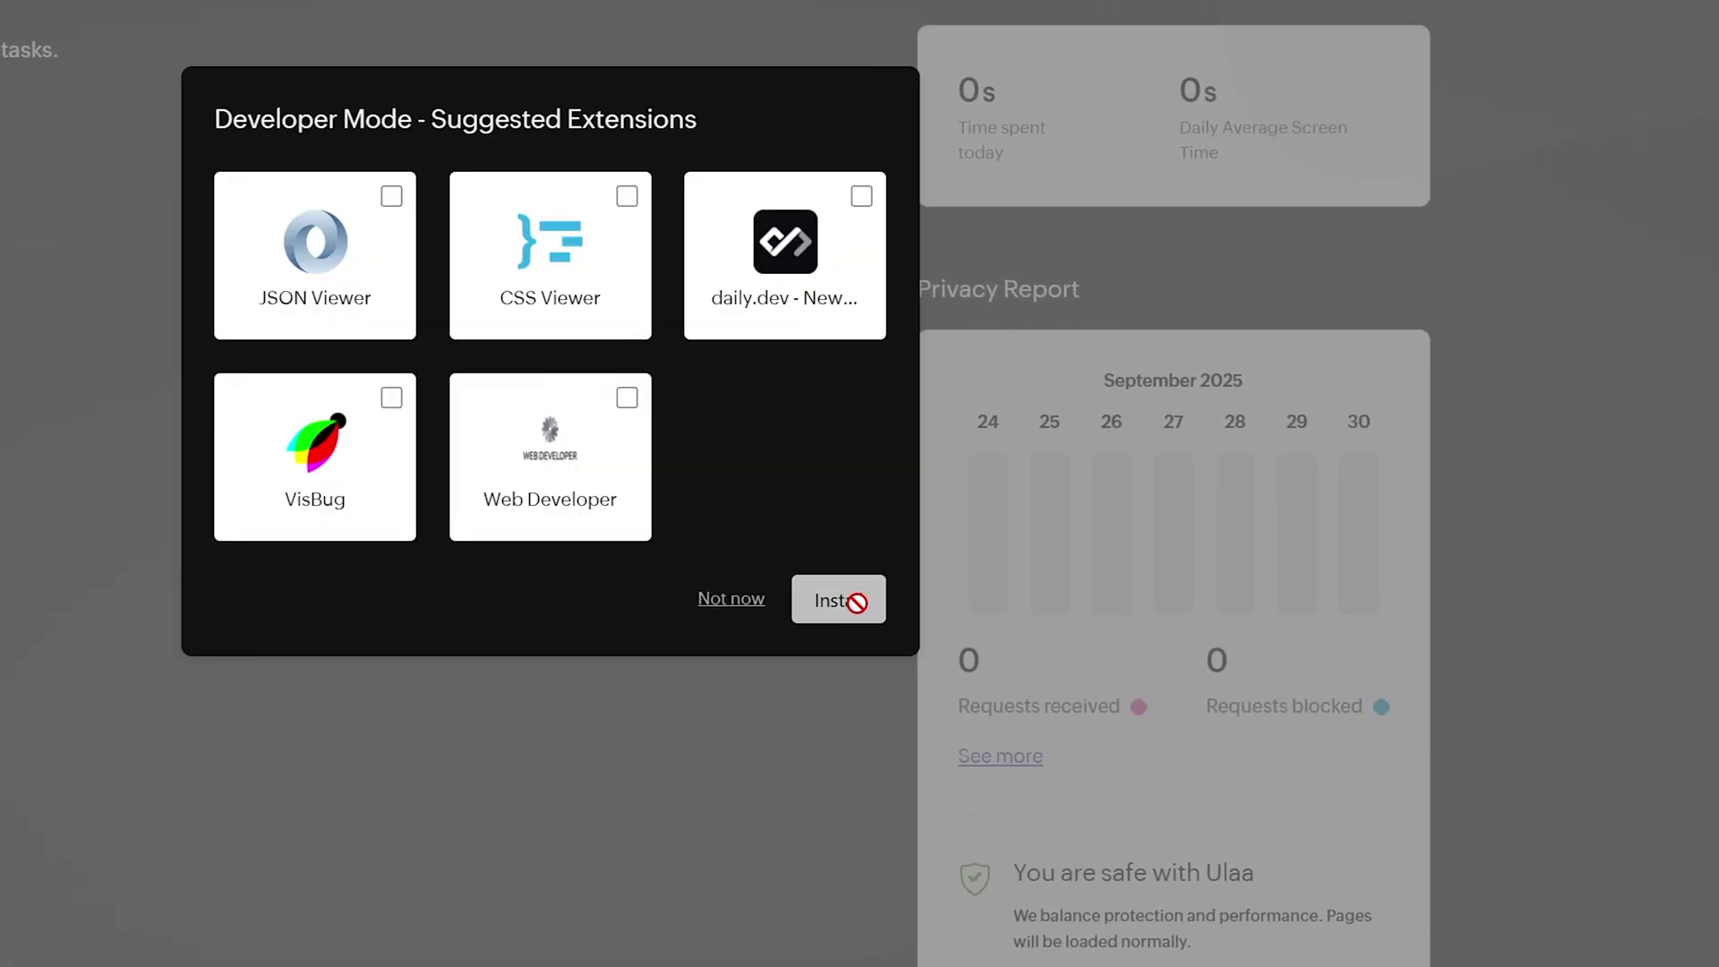
pyautogui.click(712, 598)
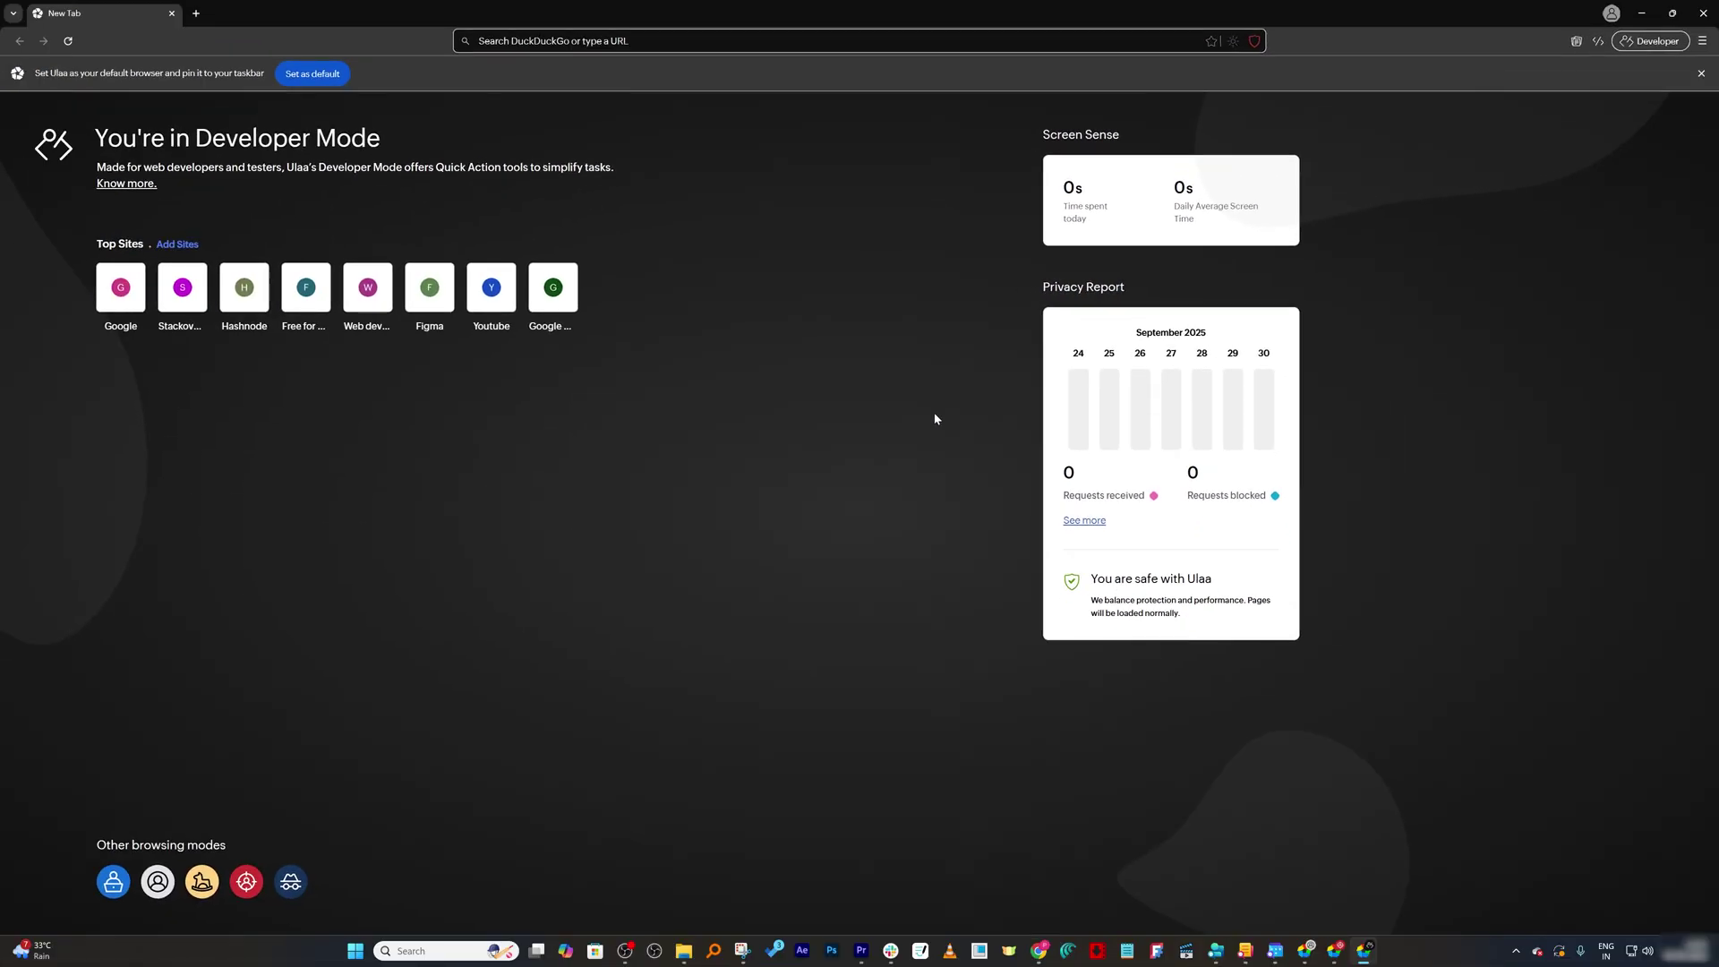